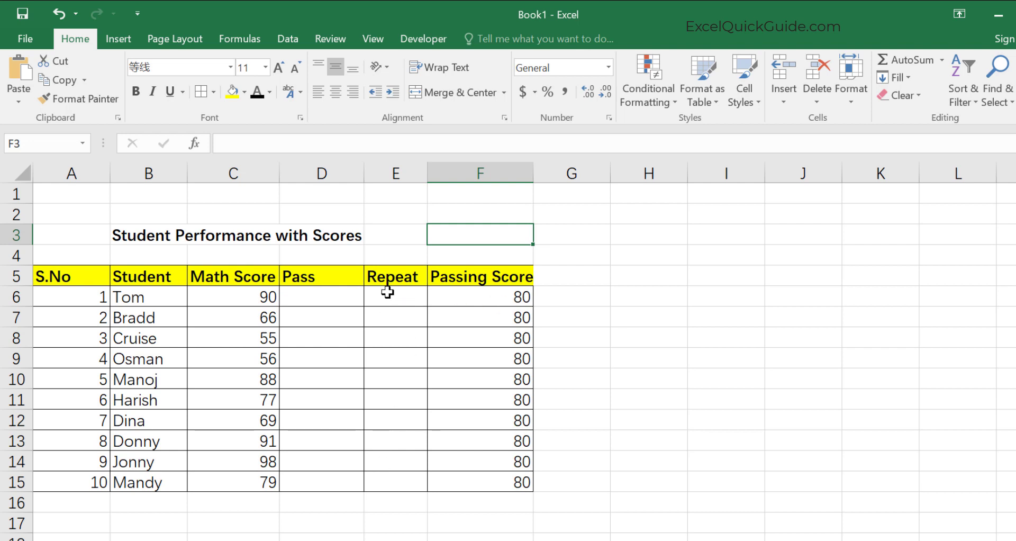
# Enter 90 in Tom's Pass cell and 66 in Bradd's Repeat cell.
pyautogui.click(314, 298)
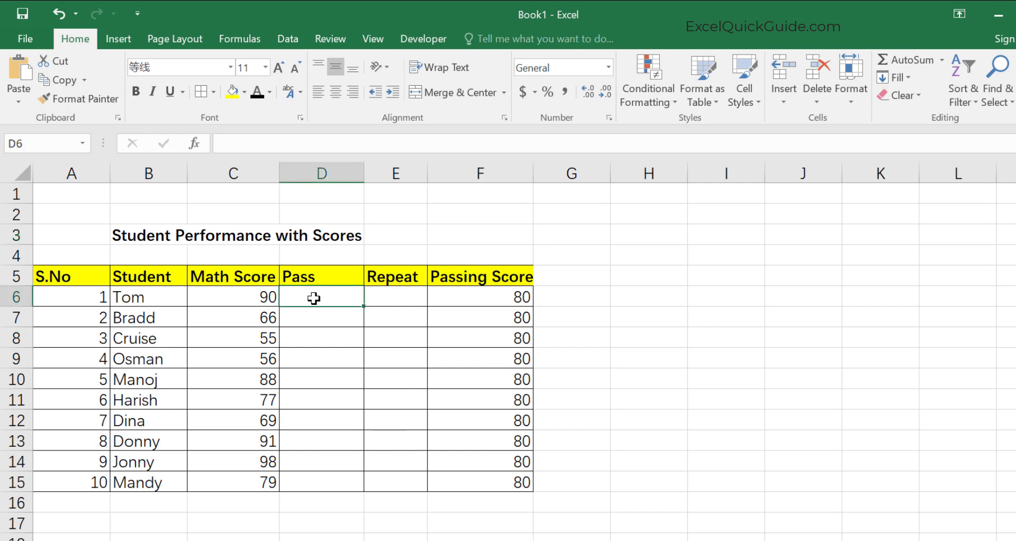
pyautogui.write('90')
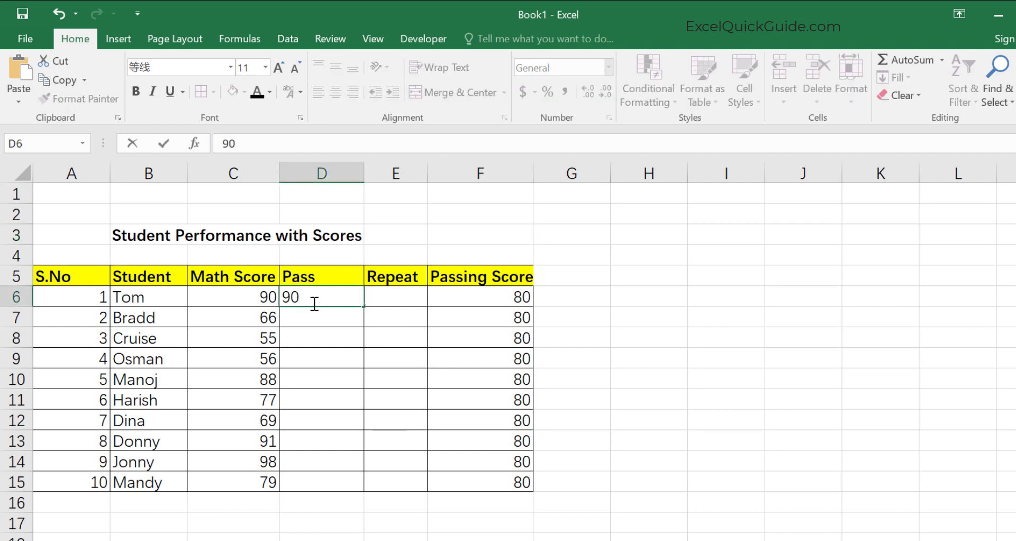
pyautogui.click(394, 319)
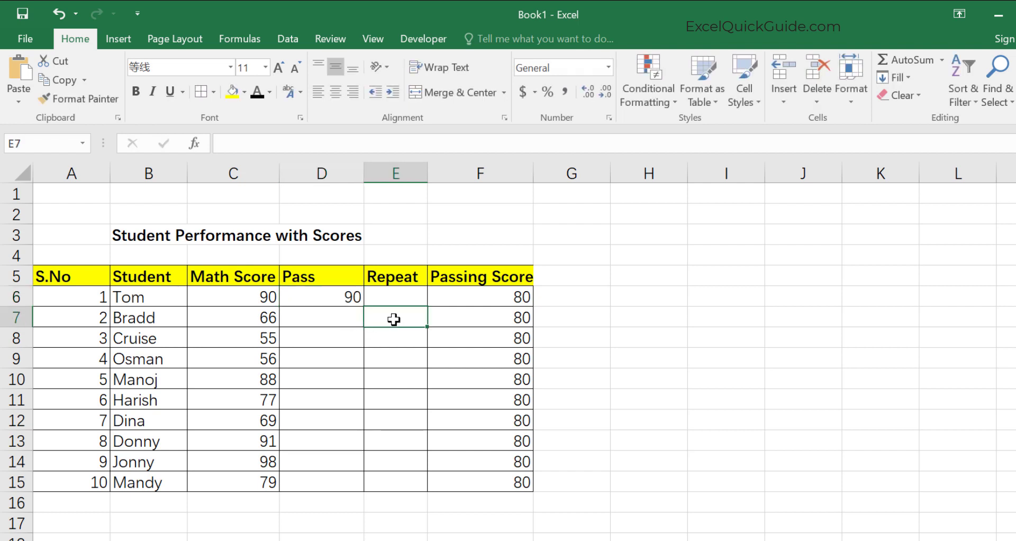
pyautogui.write('66')
pyautogui.press('Return')
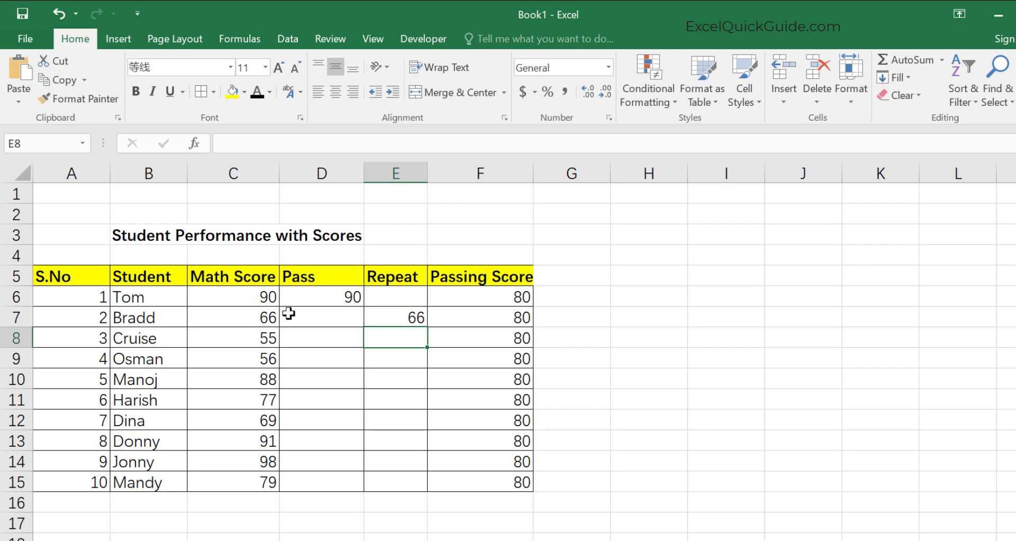
# Insert a 2-D clustered column chart from the Student, Math Score, Pass and Repeat columns and place it beside the table.
pyautogui.moveTo(130, 276); pyautogui.dragTo(413, 480)
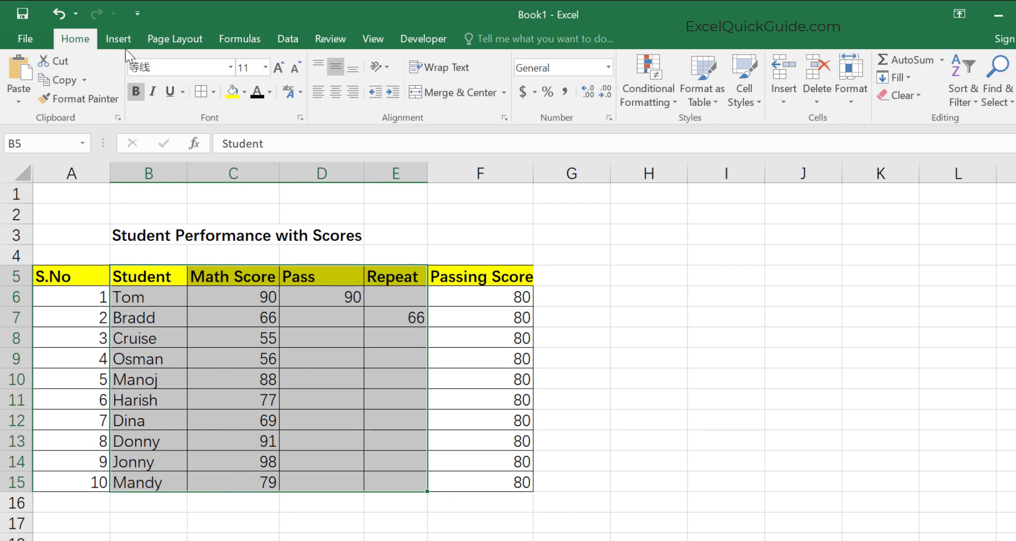
pyautogui.click(115, 41)
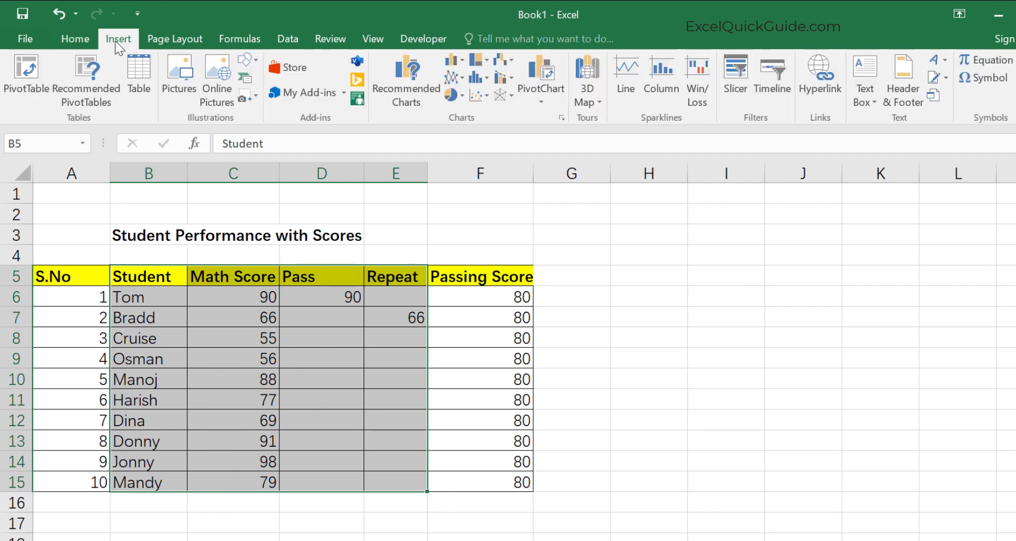
pyautogui.click(458, 60)
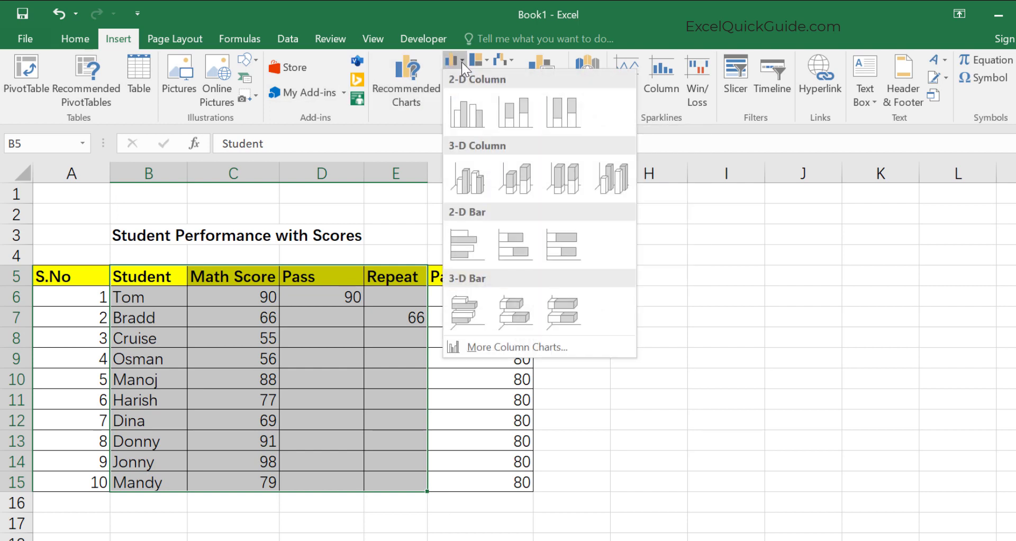
pyautogui.click(466, 113)
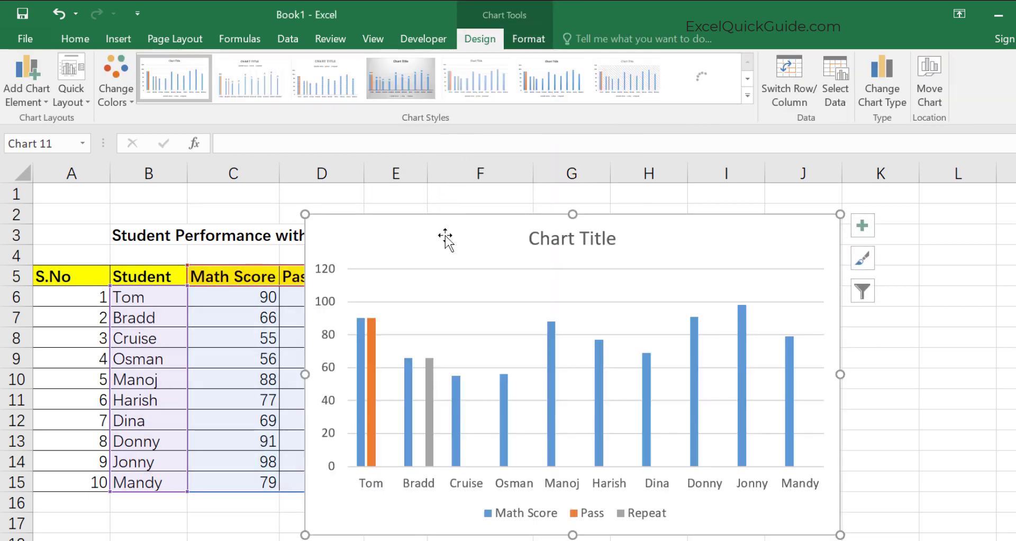
pyautogui.moveTo(445, 236); pyautogui.dragTo(671, 219)
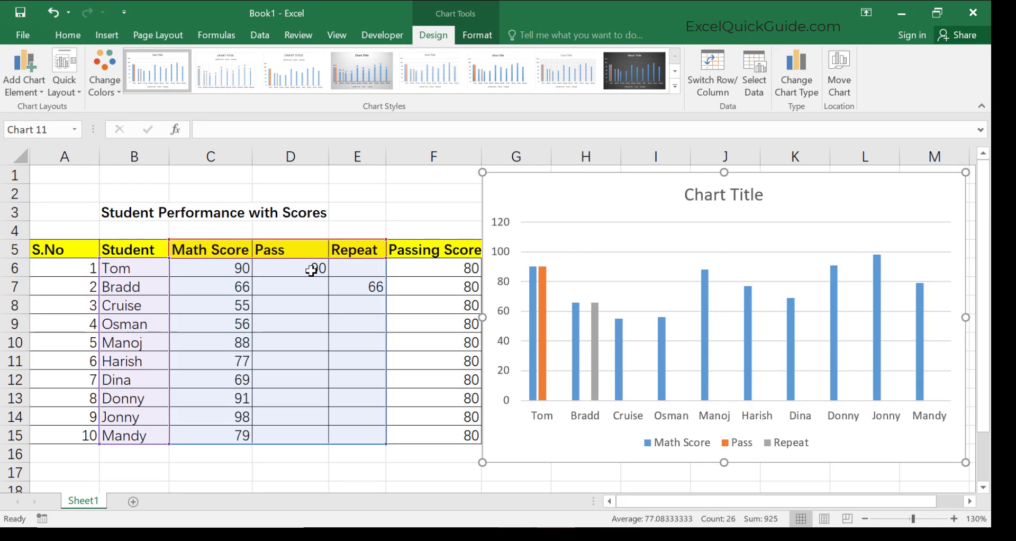
# Fill the Pass series bars green and the Repeat series bars red.
pyautogui.click(544, 301)
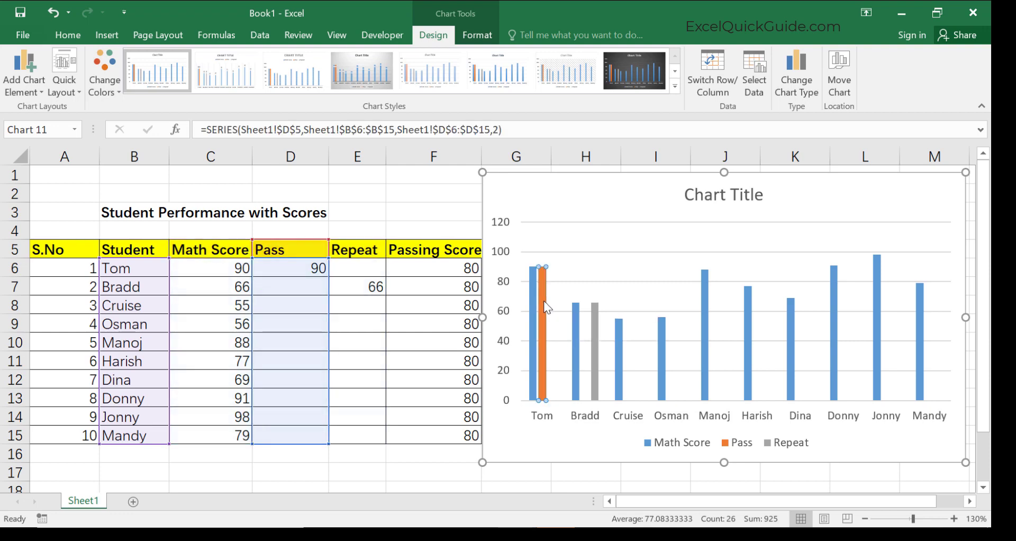
pyautogui.click(72, 34)
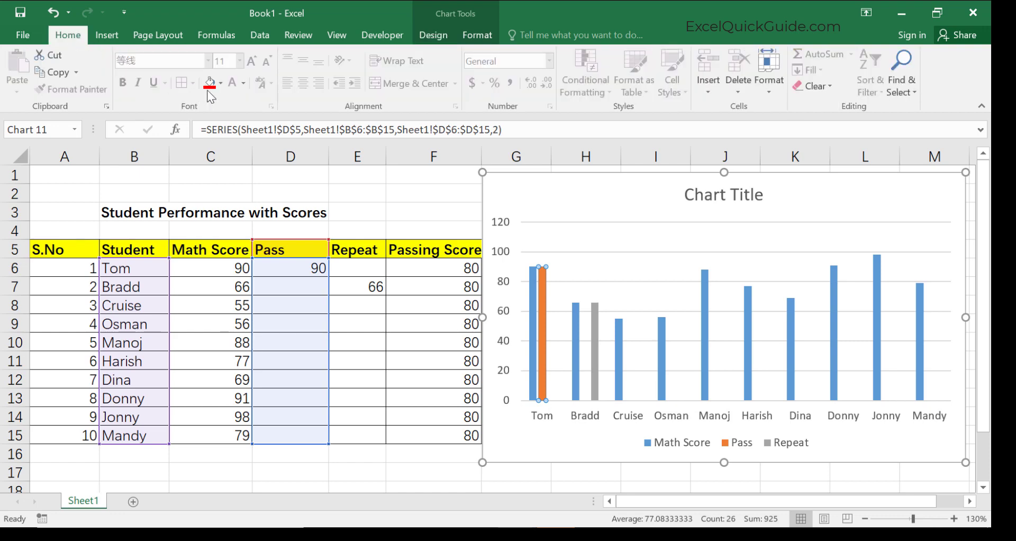
pyautogui.click(222, 85)
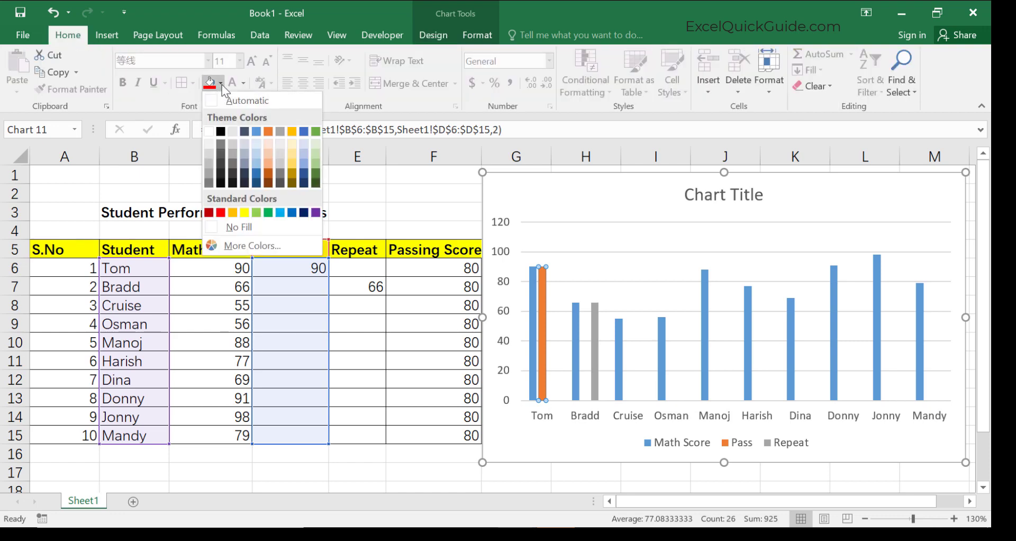
pyautogui.click(268, 213)
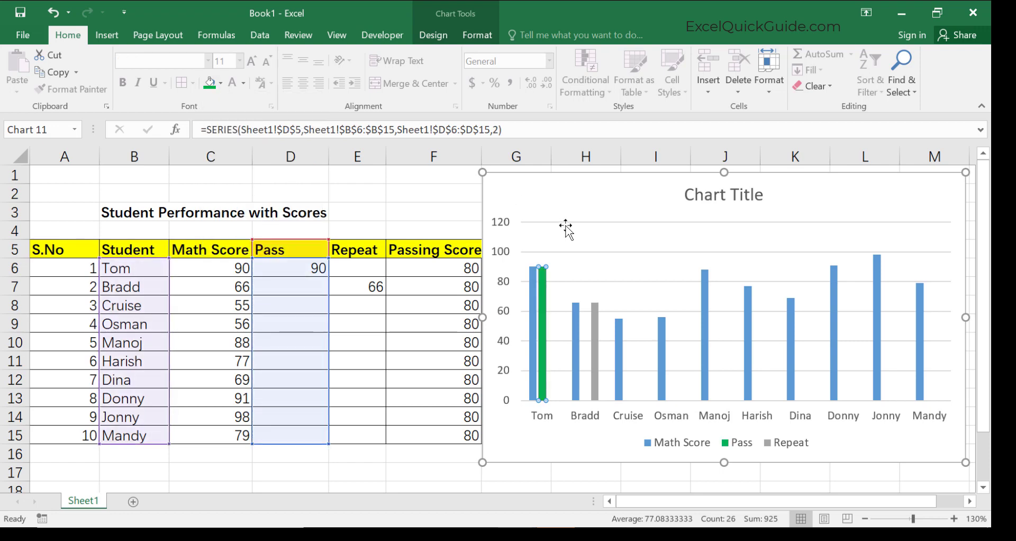
pyautogui.click(595, 319)
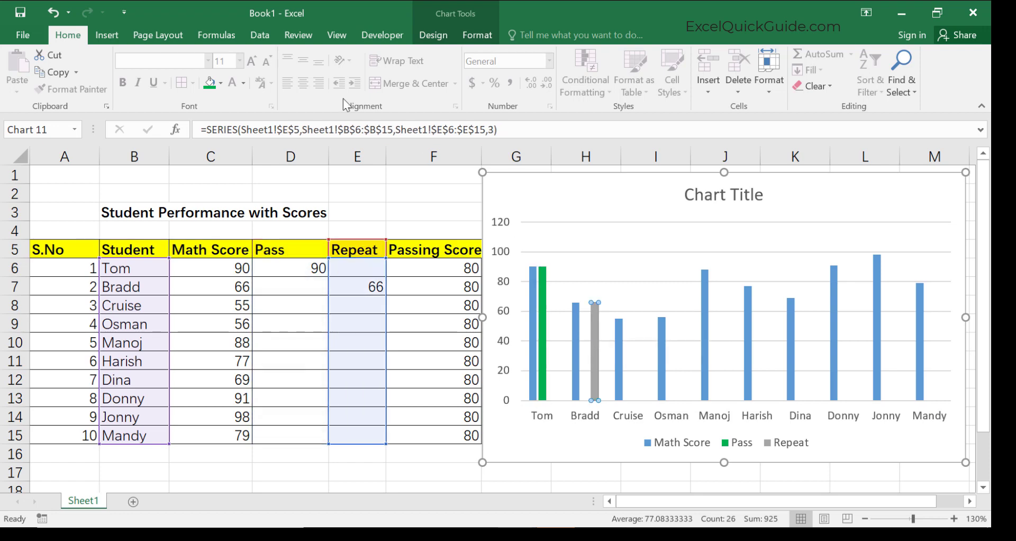
pyautogui.click(220, 84)
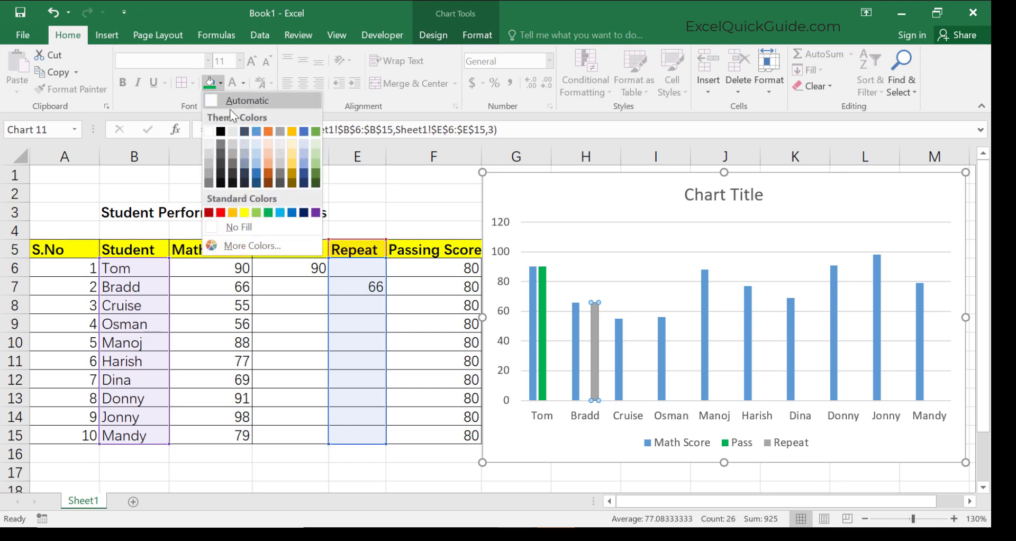
pyautogui.click(222, 212)
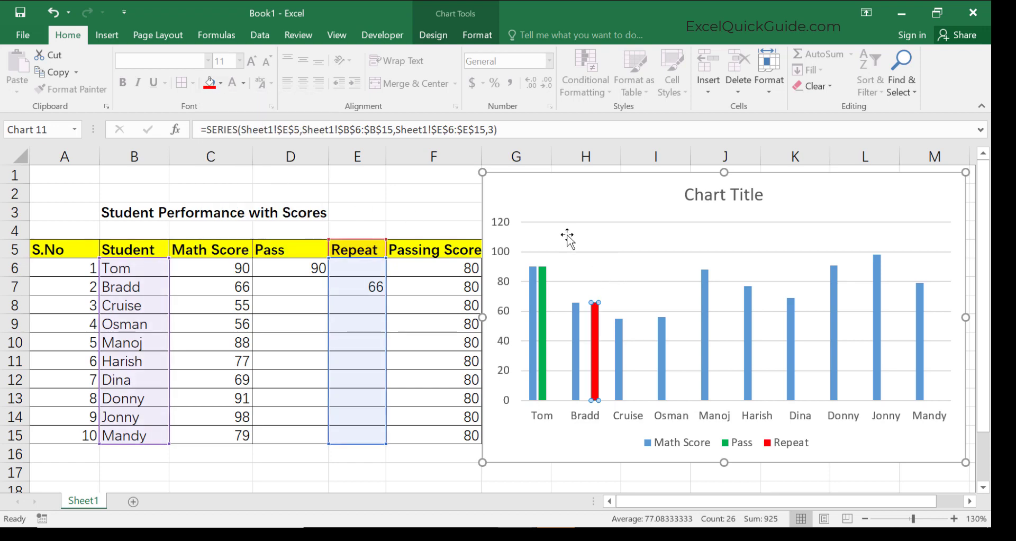
# Add a Passing Score series to the chart with F5 as its name and F6:F15 as its values.
pyautogui.moveTo(555, 215); pyautogui.dragTo(579, 214)
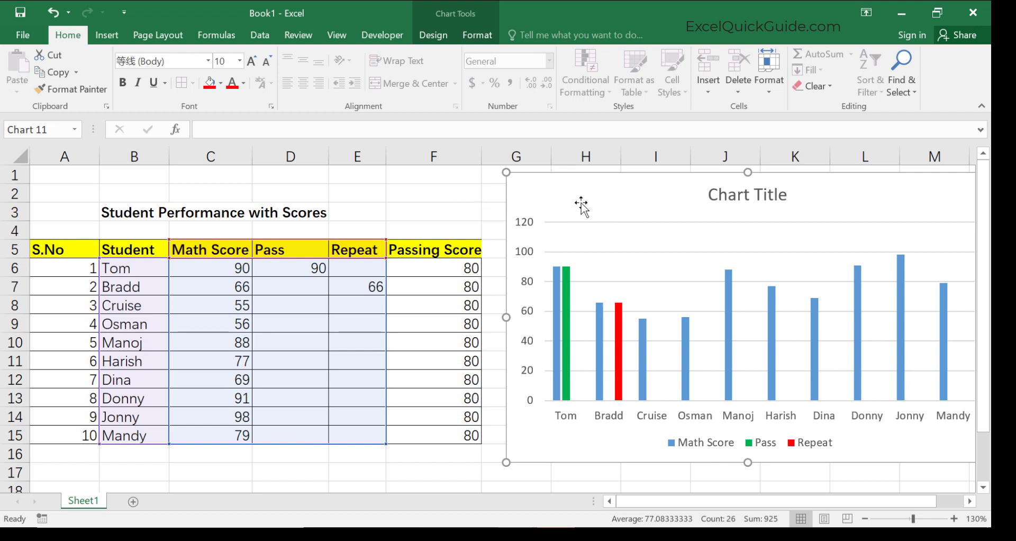
pyautogui.click(433, 36)
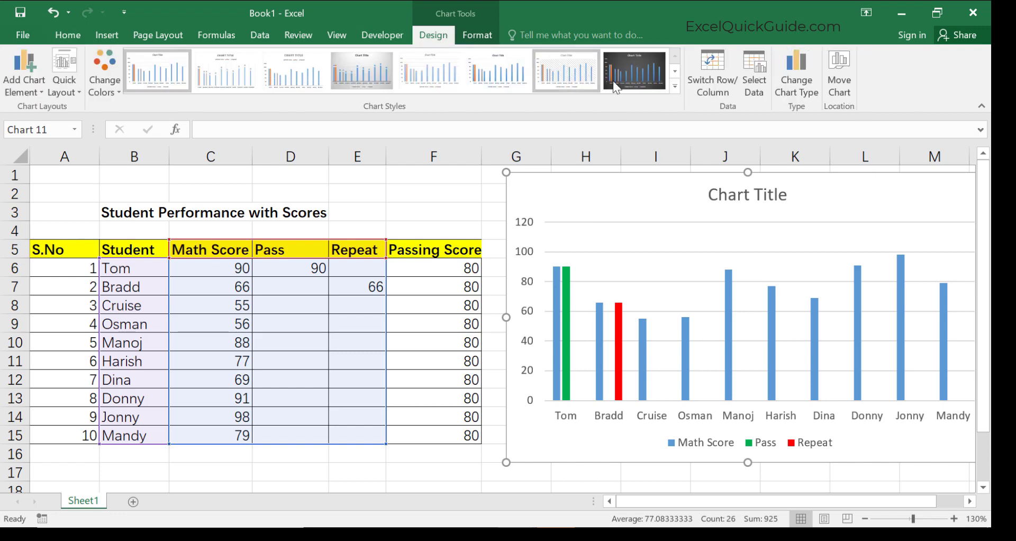
pyautogui.click(756, 90)
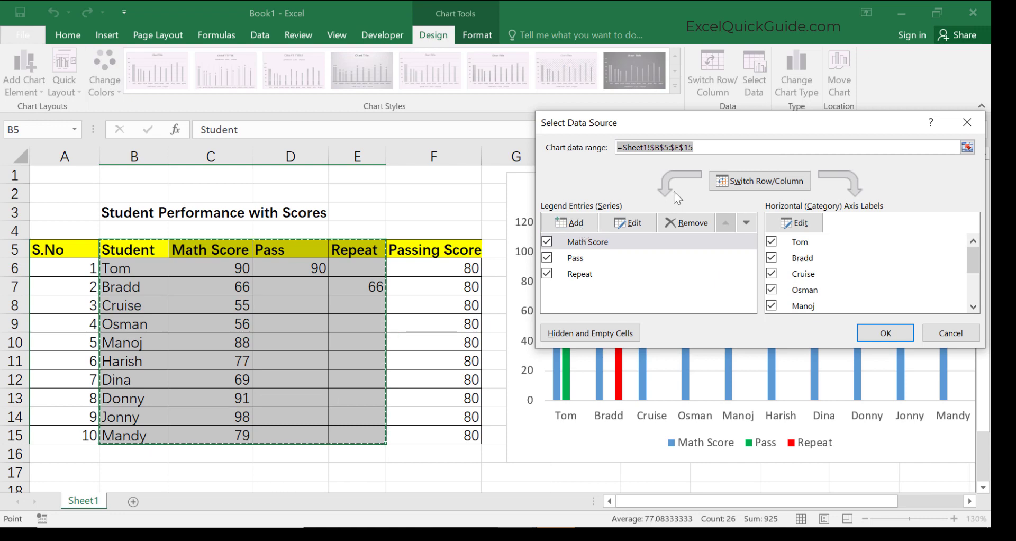
pyautogui.click(576, 222)
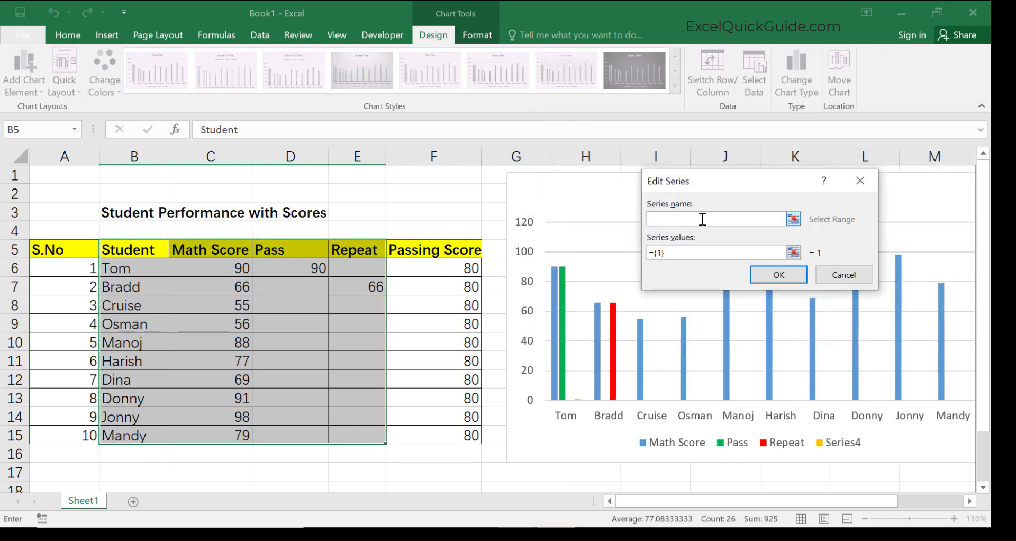
pyautogui.click(450, 250)
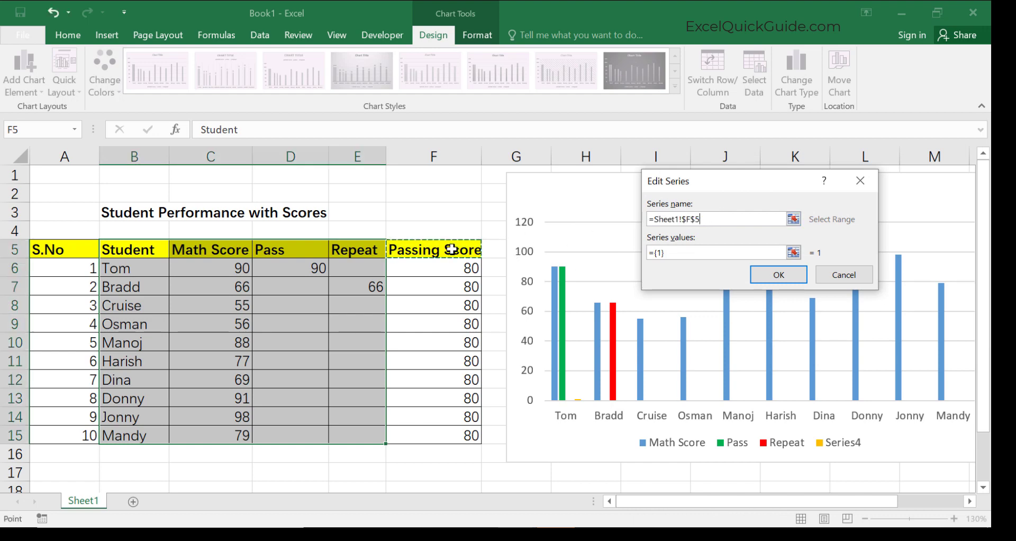
pyautogui.click(675, 257)
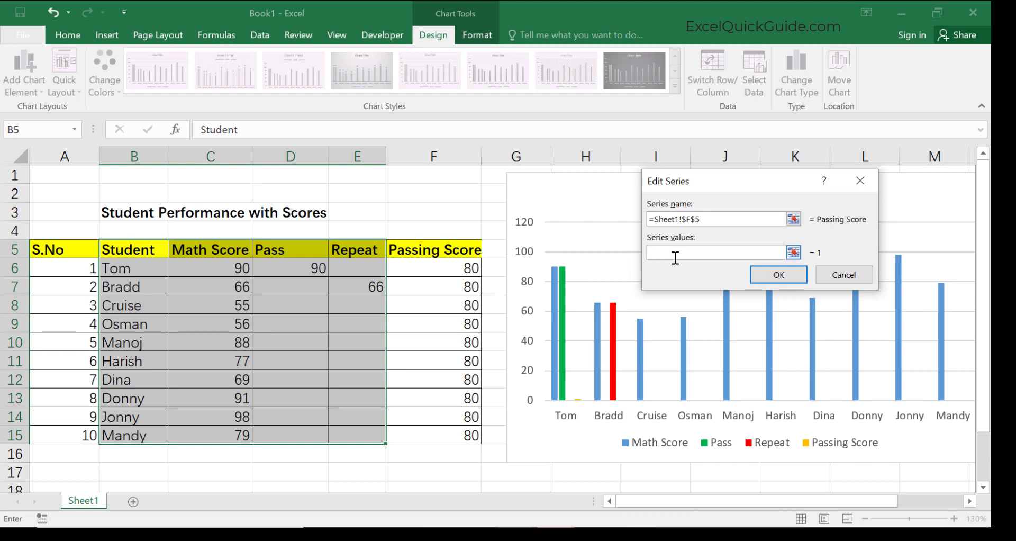
pyautogui.click(470, 267)
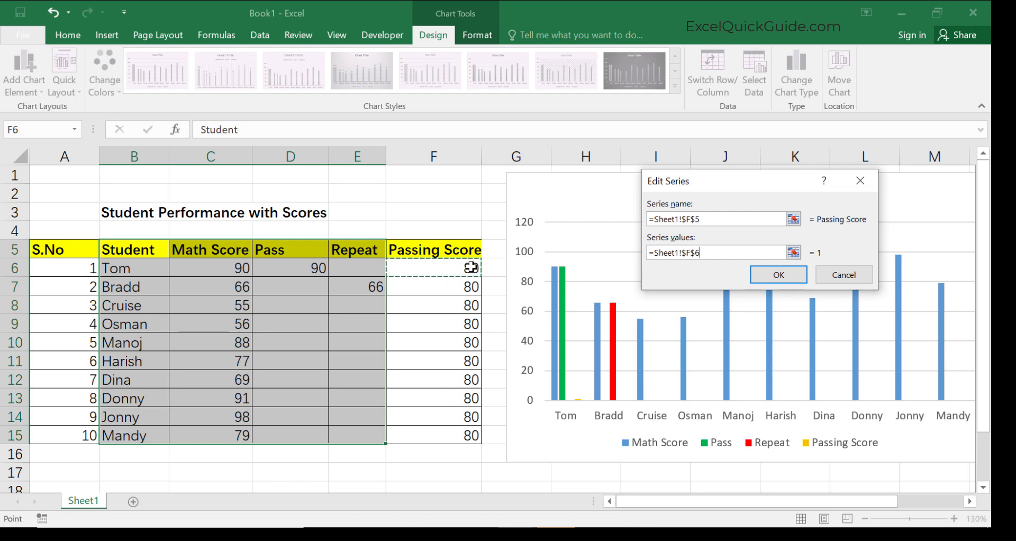
pyautogui.hotkey('shift', 'Down')
pyautogui.hotkey('shift', 'Down')
pyautogui.hotkey('shift', 'Down')
pyautogui.hotkey('shift', 'Down')
pyautogui.hotkey('shift', 'Down')
pyautogui.hotkey('shift', 'Down')
pyautogui.hotkey('shift', 'Down')
pyautogui.hotkey('shift', 'Down')
pyautogui.hotkey('shift', 'Down')
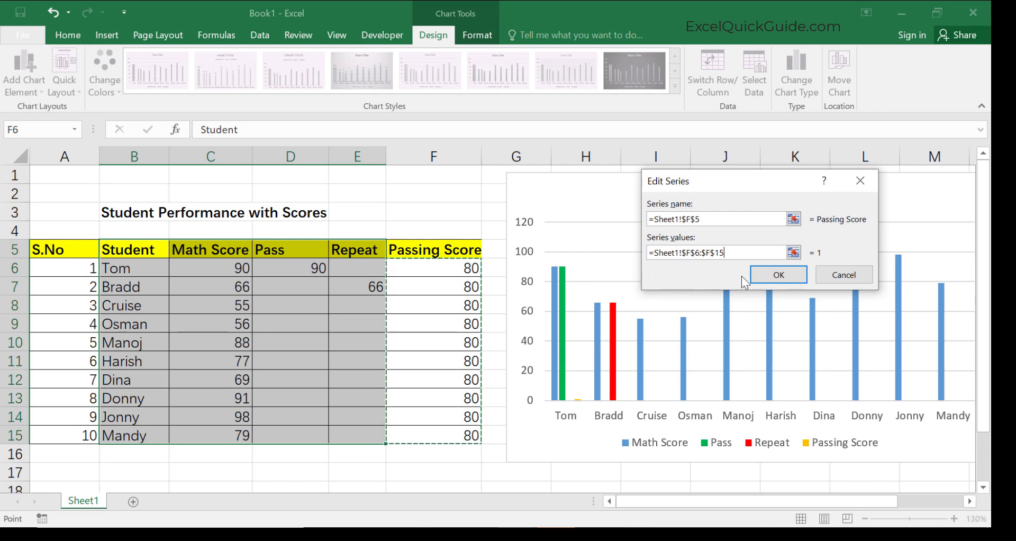
pyautogui.click(783, 275)
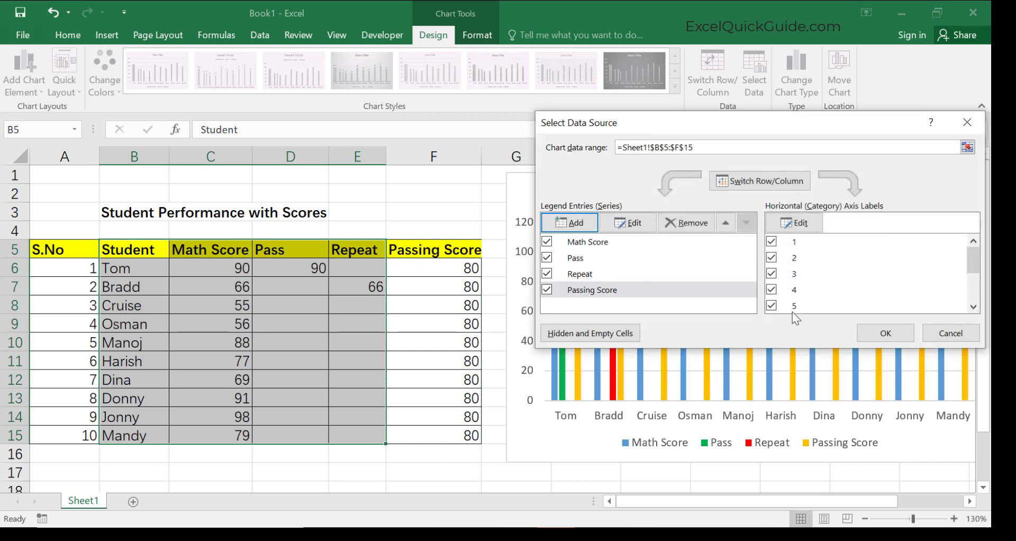
pyautogui.click(884, 333)
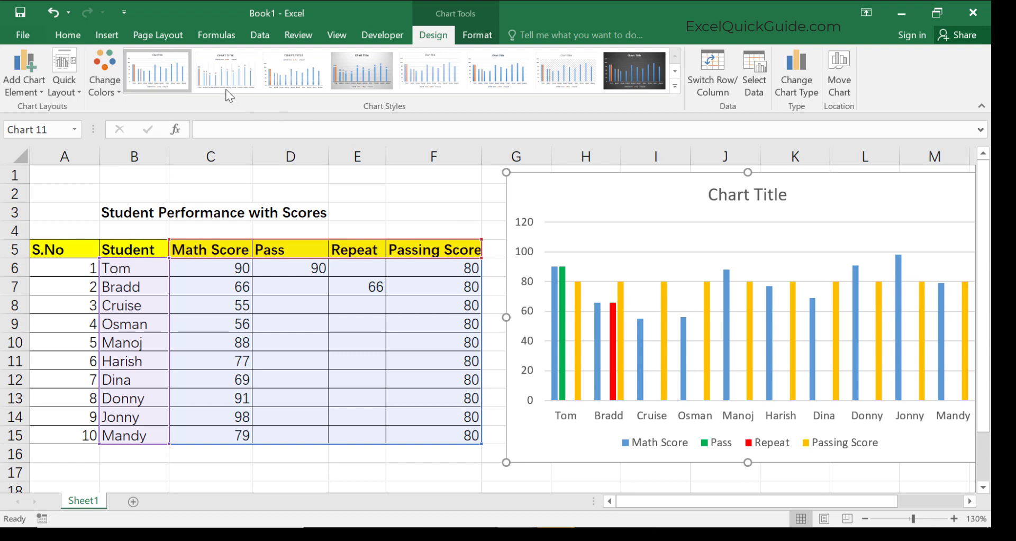
# Change the Passing Score series to a 2-D line chart type.
pyautogui.click(101, 33)
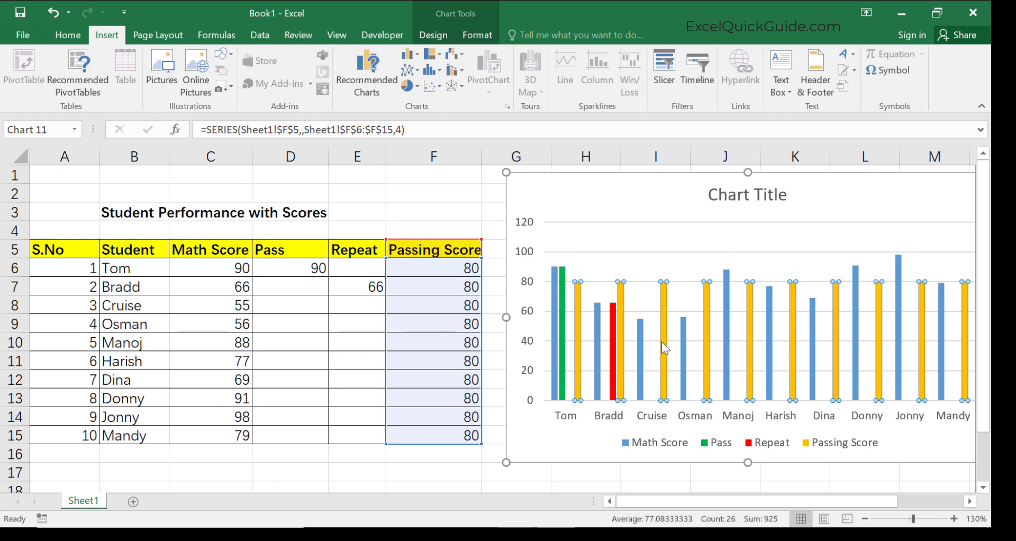
pyautogui.click(579, 312)
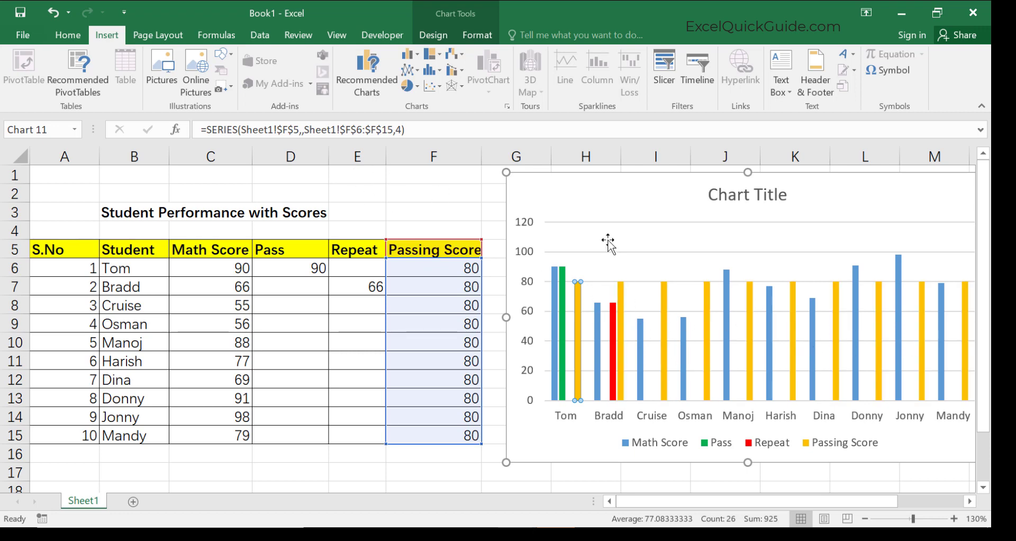
pyautogui.click(624, 300)
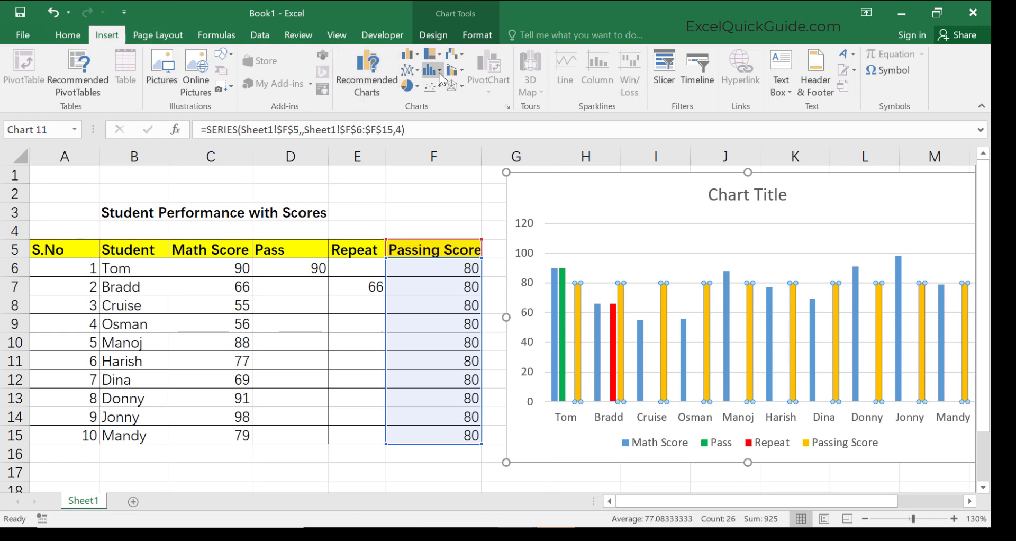
pyautogui.click(411, 70)
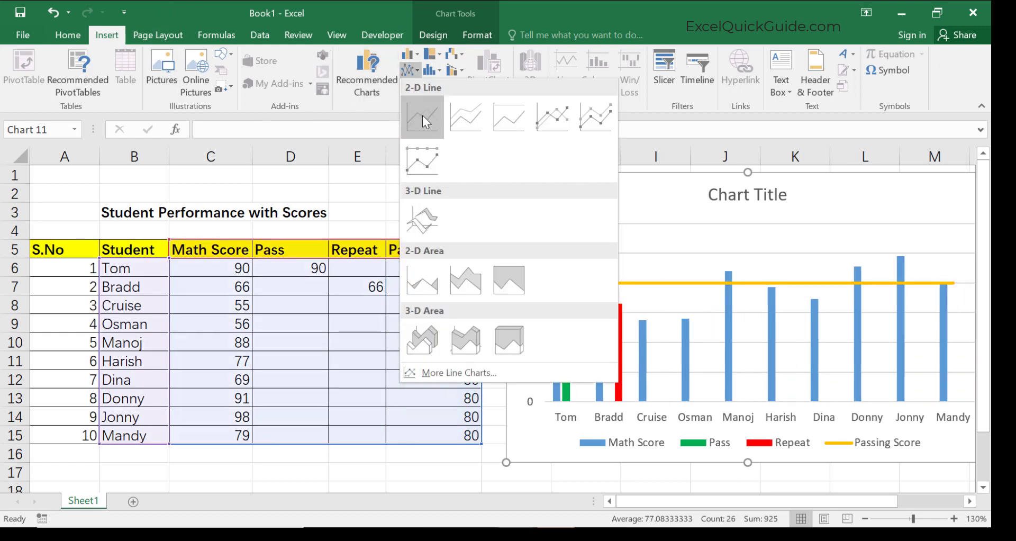
pyautogui.click(422, 116)
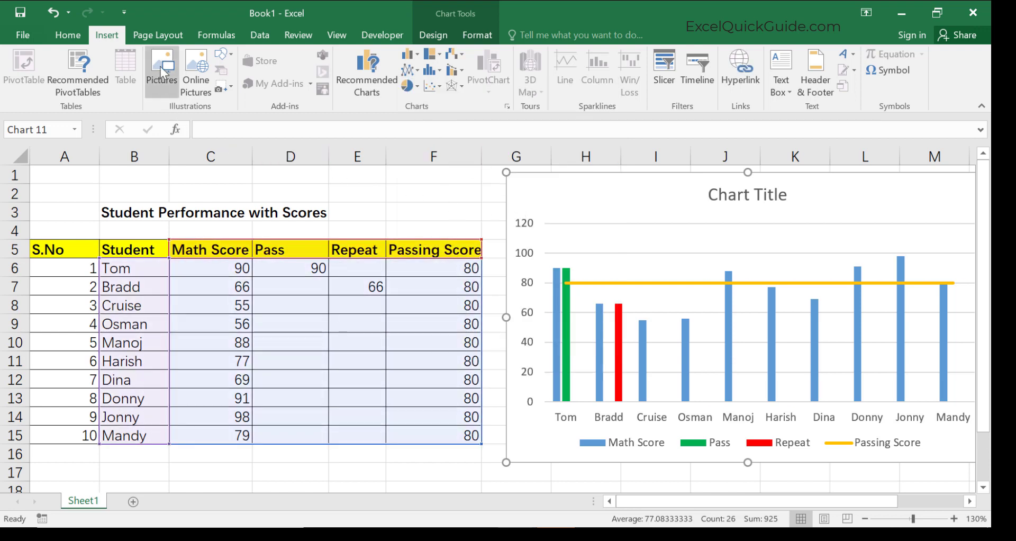
# Recolor the Passing Score line as a solid red line.
pyautogui.click(68, 35)
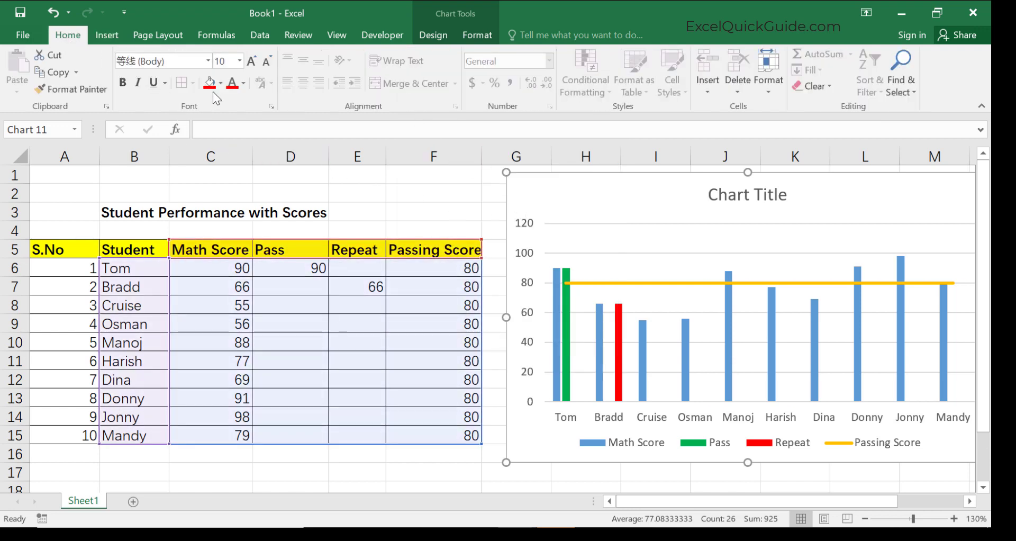
pyautogui.click(639, 283)
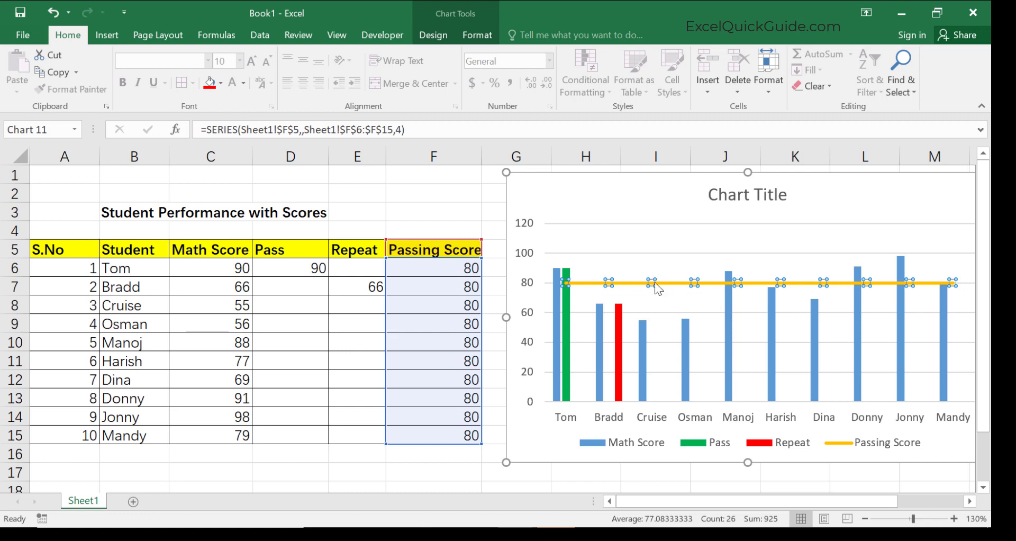
pyautogui.rightClick(656, 285)
pyautogui.click(720, 425)
pyautogui.click(792, 204)
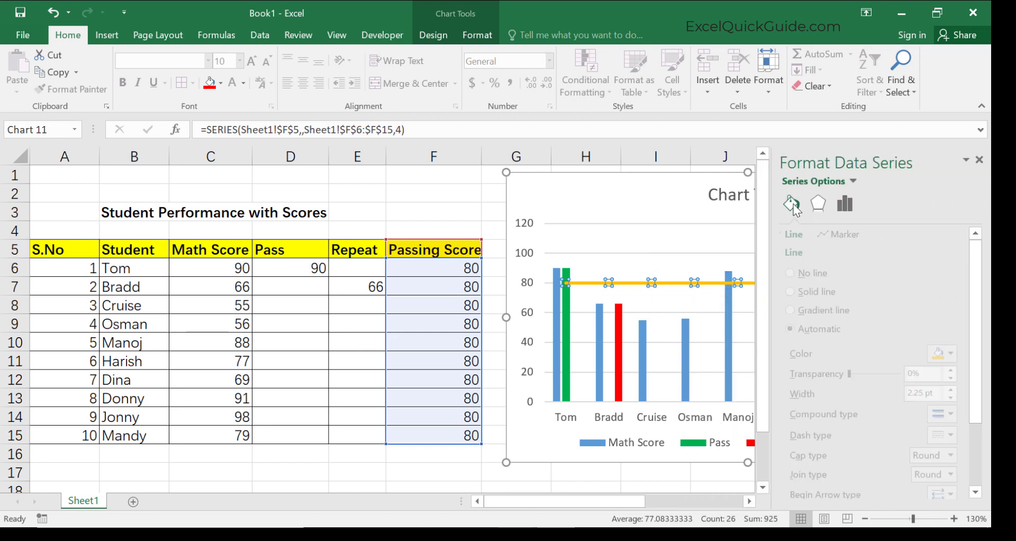
pyautogui.click(960, 354)
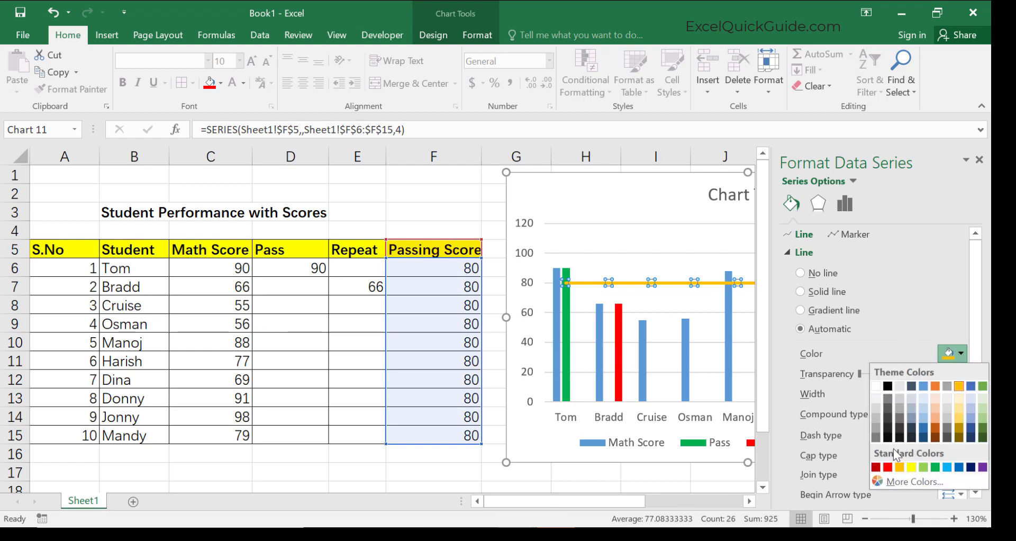
pyautogui.click(887, 467)
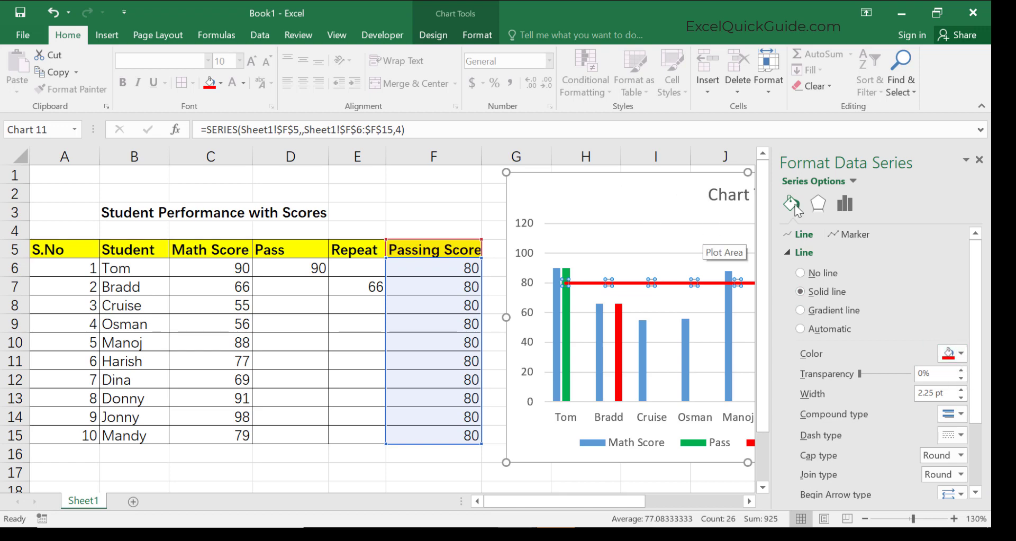
pyautogui.click(979, 160)
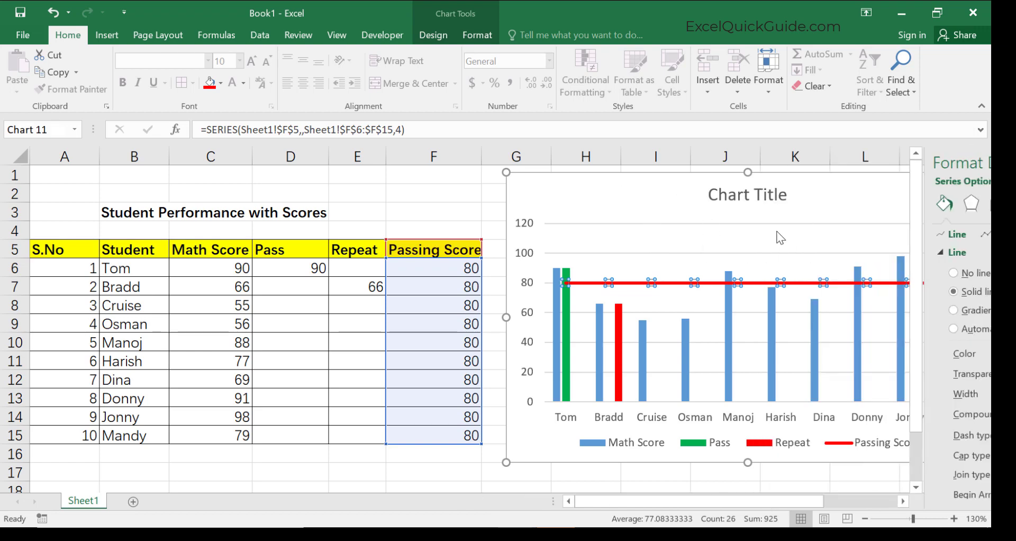
# Set the Math Score series overlap to 100% so the Pass and Repeat bars sit on top of it.
pyautogui.click(694, 242)
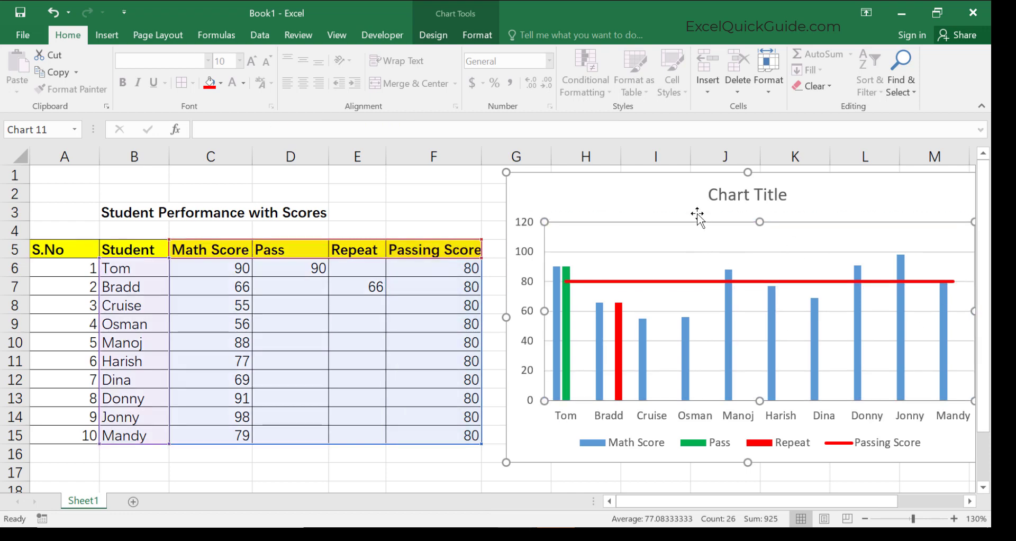
pyautogui.click(720, 280)
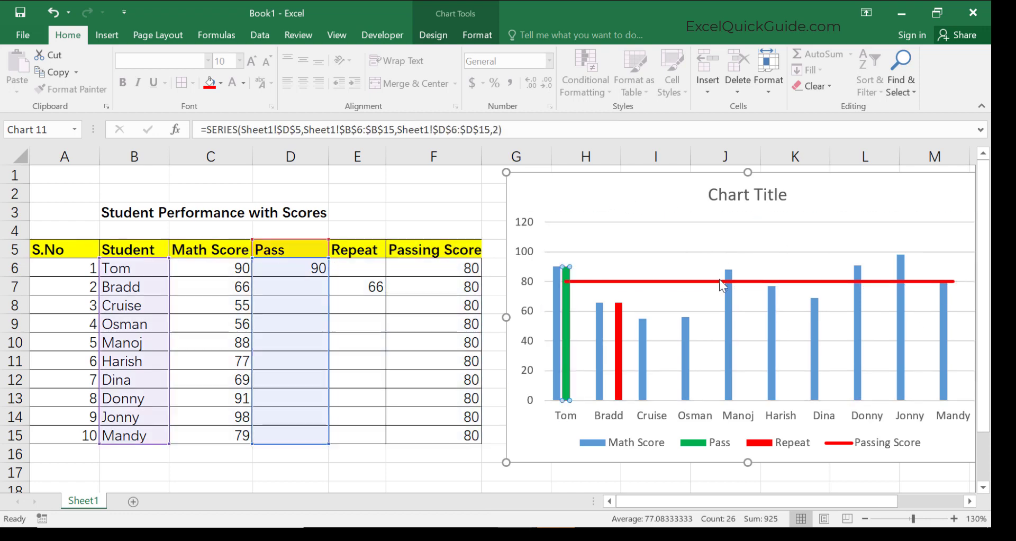
pyautogui.click(710, 268)
pyautogui.click(728, 275)
pyautogui.rightClick(727, 277)
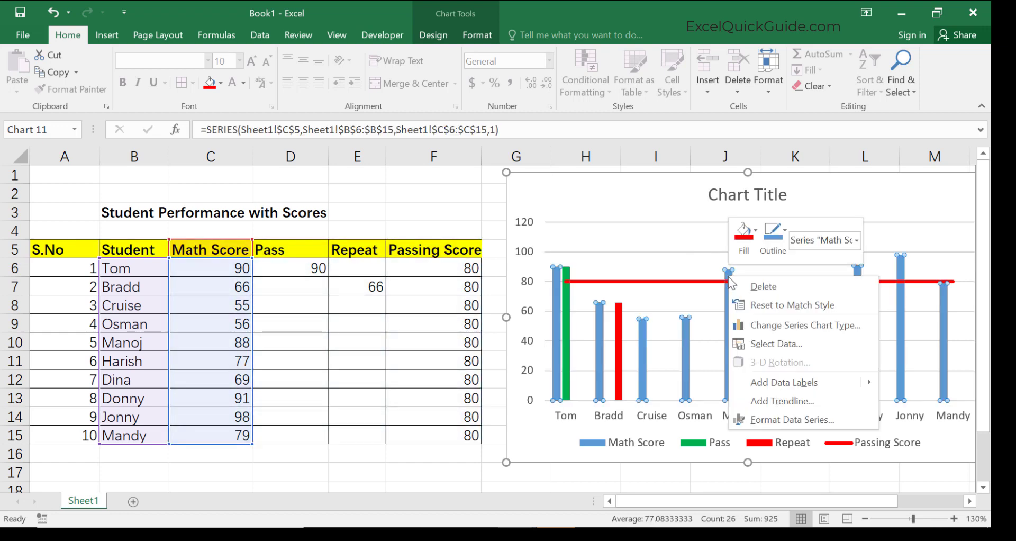
pyautogui.click(792, 420)
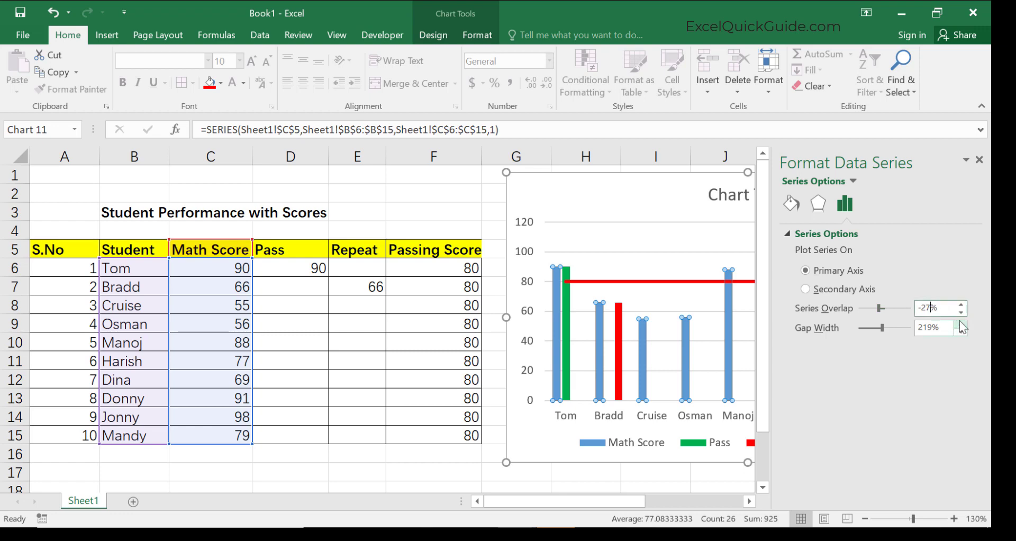
pyautogui.moveTo(961, 306); pyautogui.dragTo(962, 307)
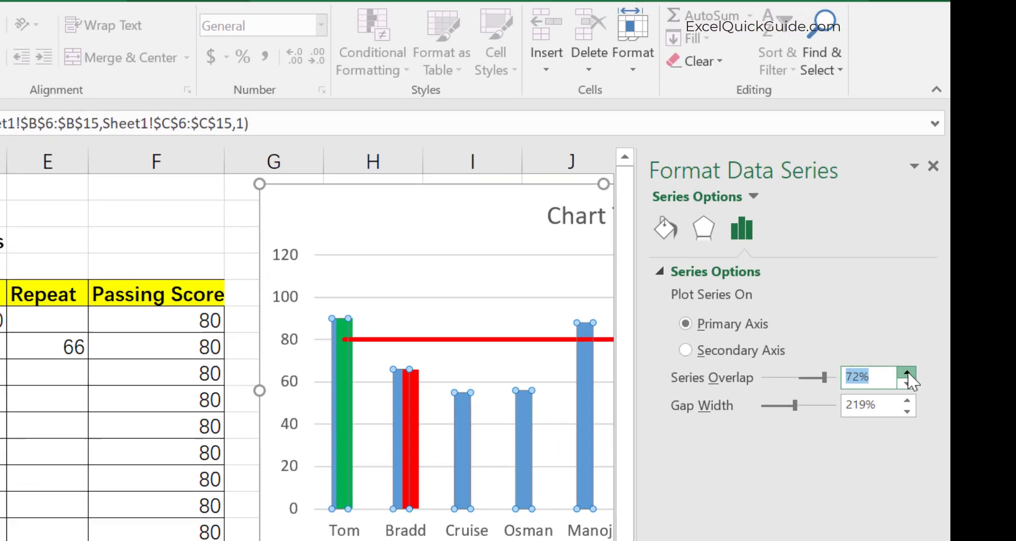
pyautogui.moveTo(907, 372); pyautogui.dragTo(892, 391)
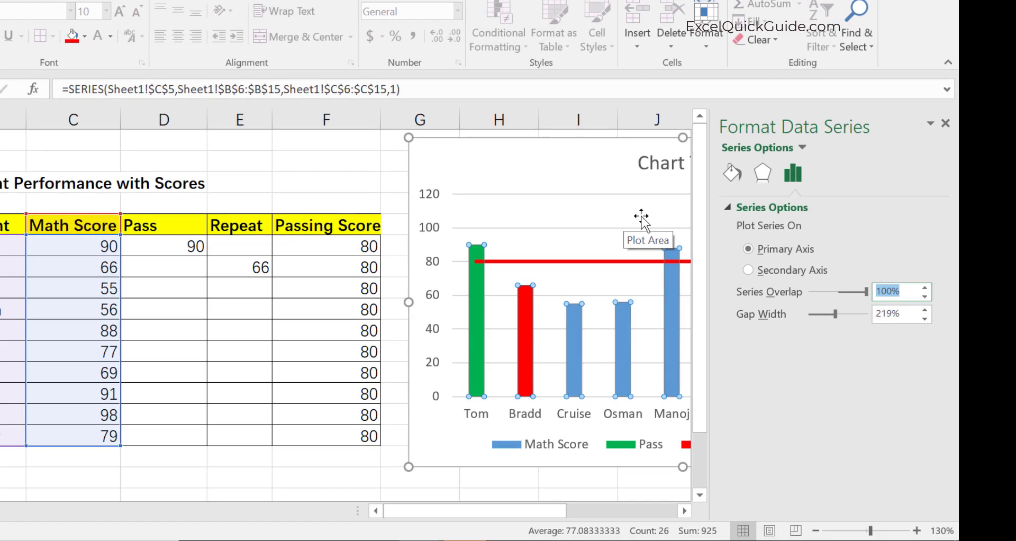
pyautogui.click(945, 123)
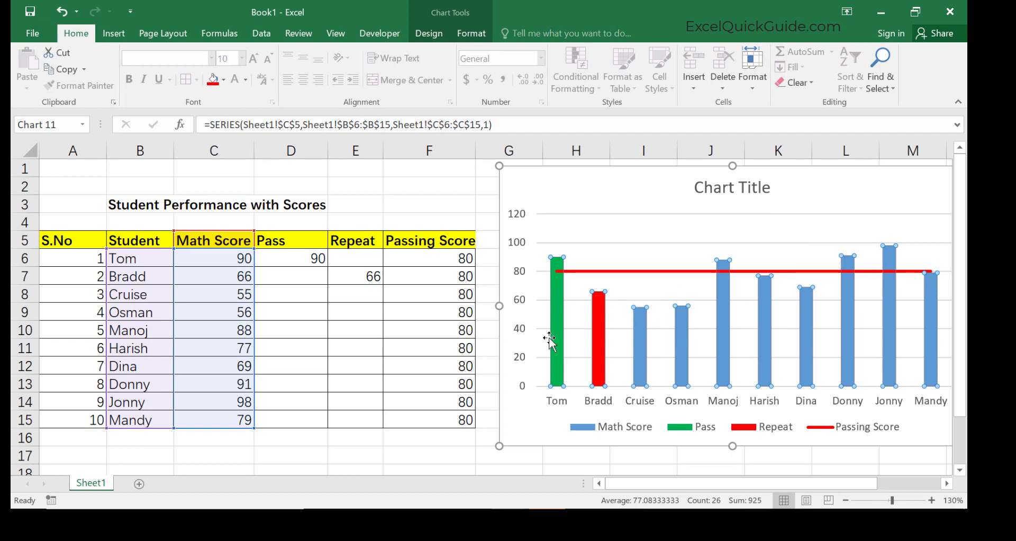
# Enter the formula =IF(C6>F6,C6,"") in the first Pass cell, D6.
pyautogui.moveTo(601, 355)
pyautogui.click(302, 258)
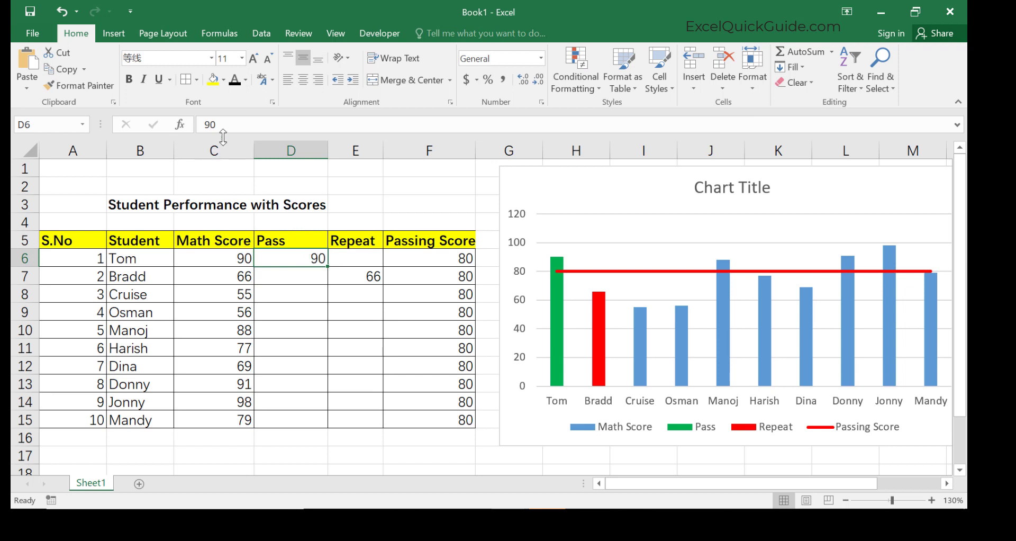
pyautogui.doubleClick(319, 258)
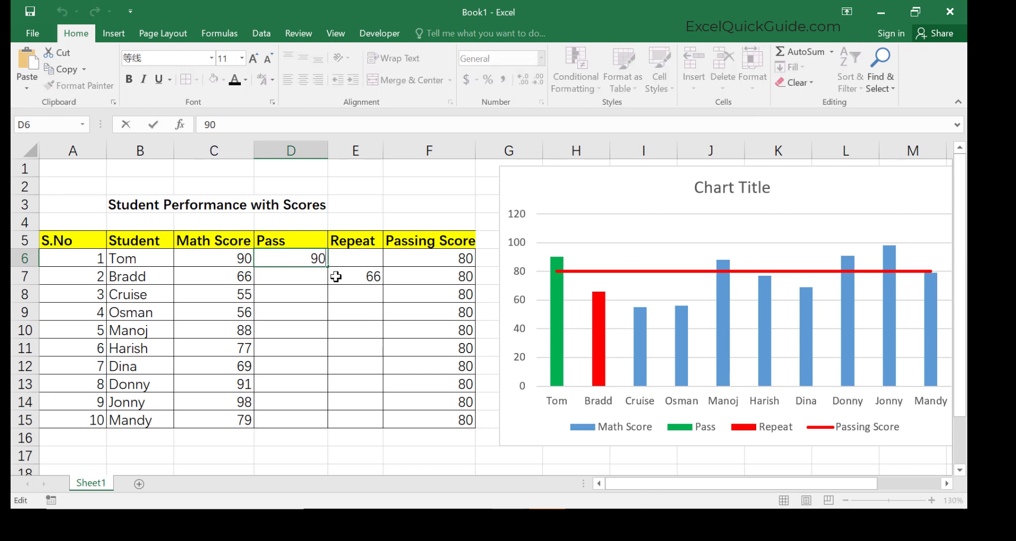
pyautogui.write('=if(')
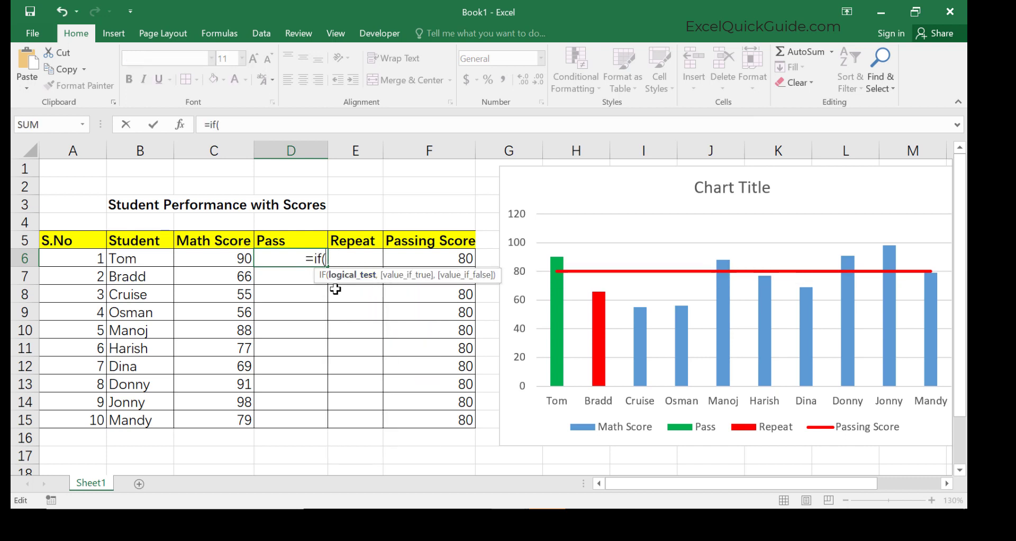
pyautogui.click(242, 259)
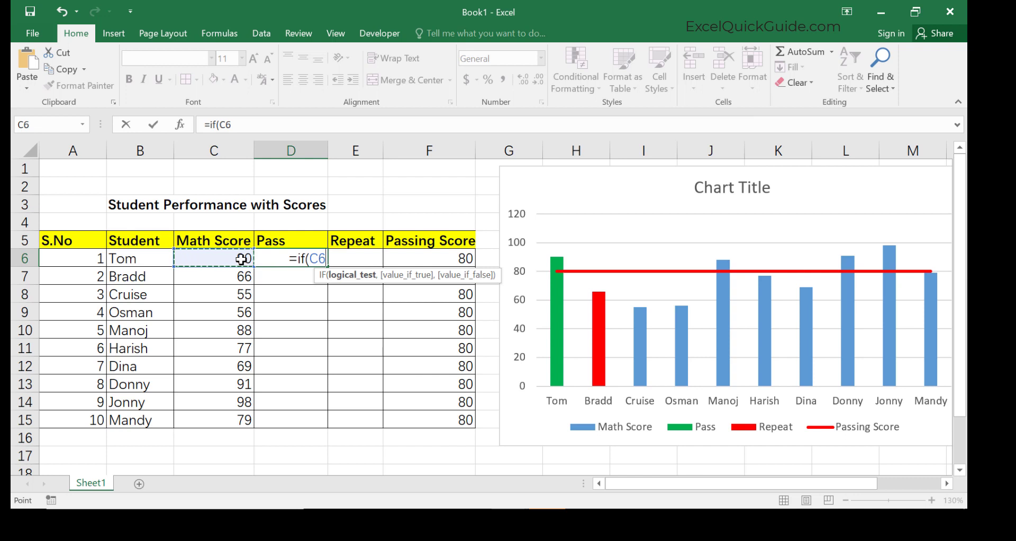
pyautogui.write('>')
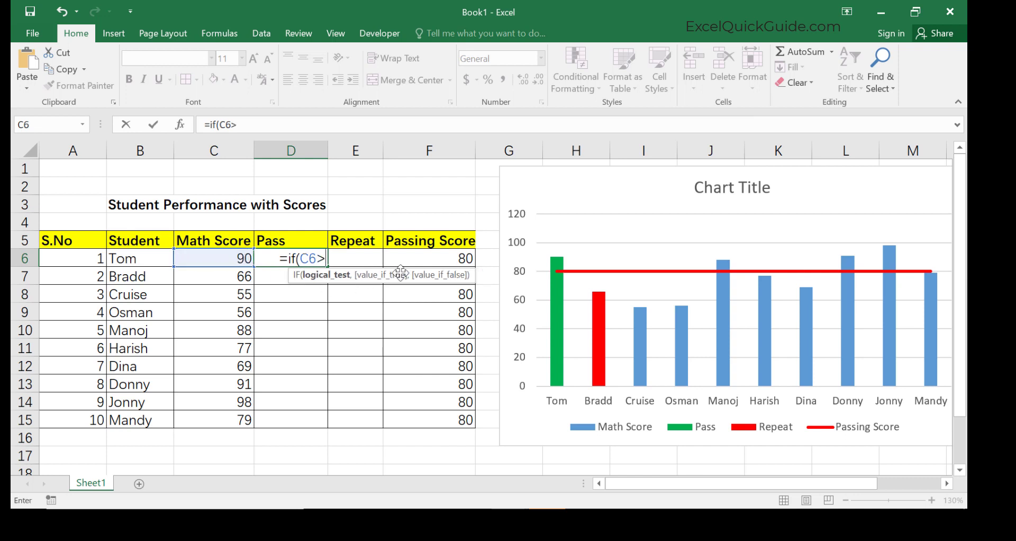
pyautogui.click(451, 259)
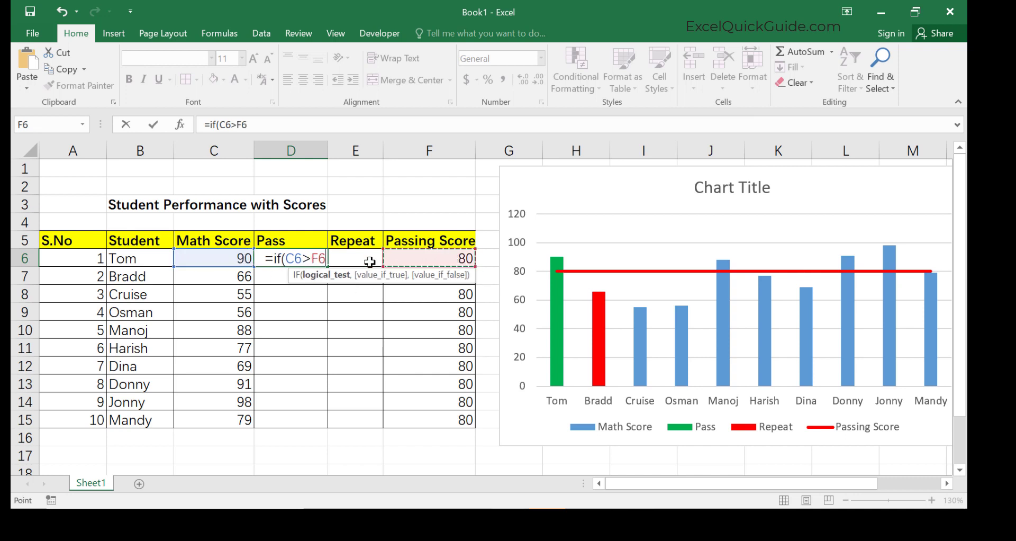
pyautogui.write(',')
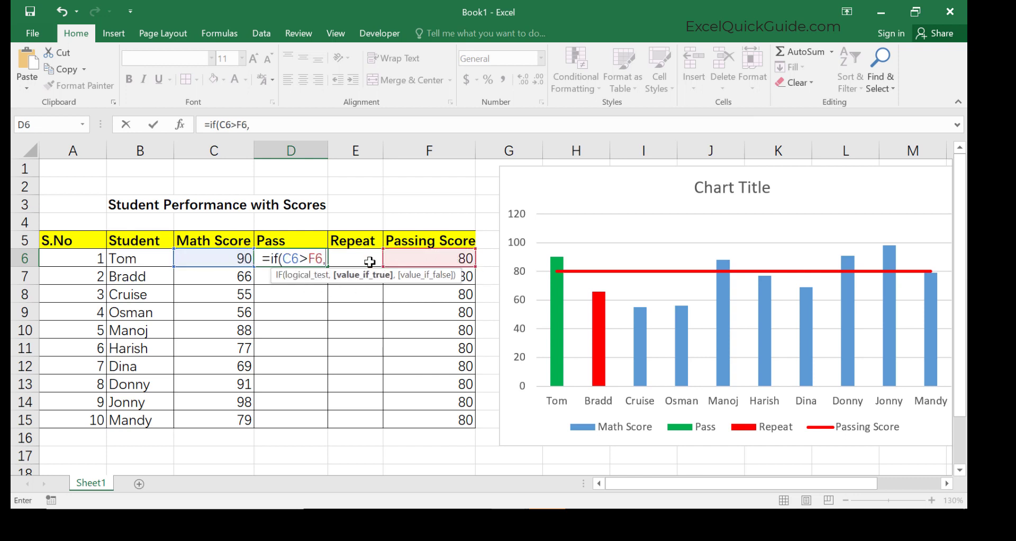
pyautogui.click(234, 256)
pyautogui.write(',')
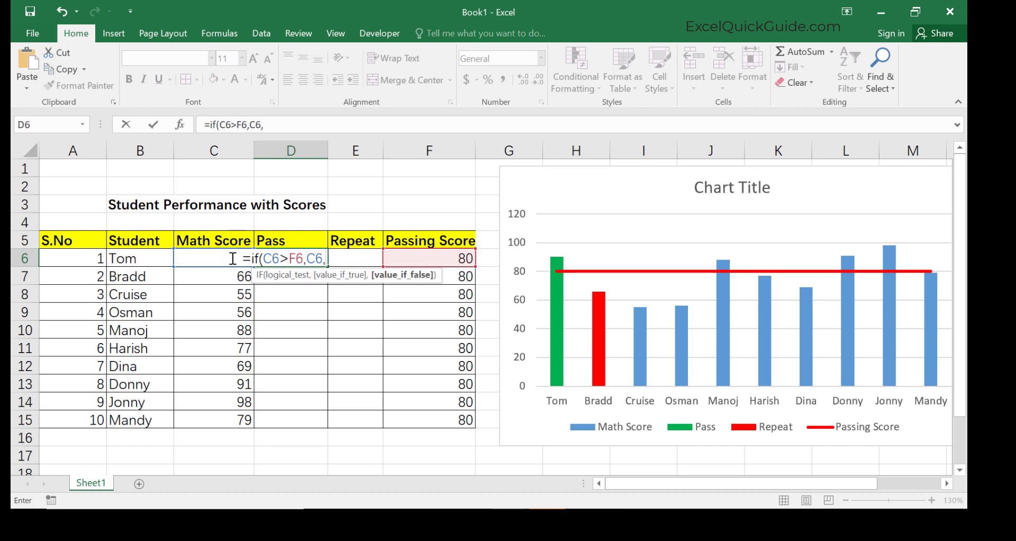
pyautogui.write('""')
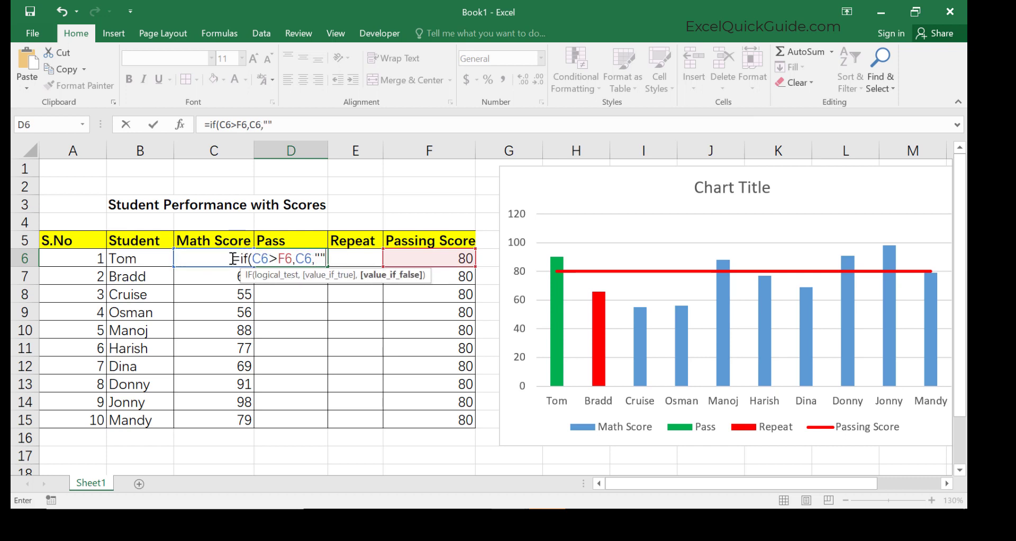
pyautogui.write(')')
pyautogui.press('Return')
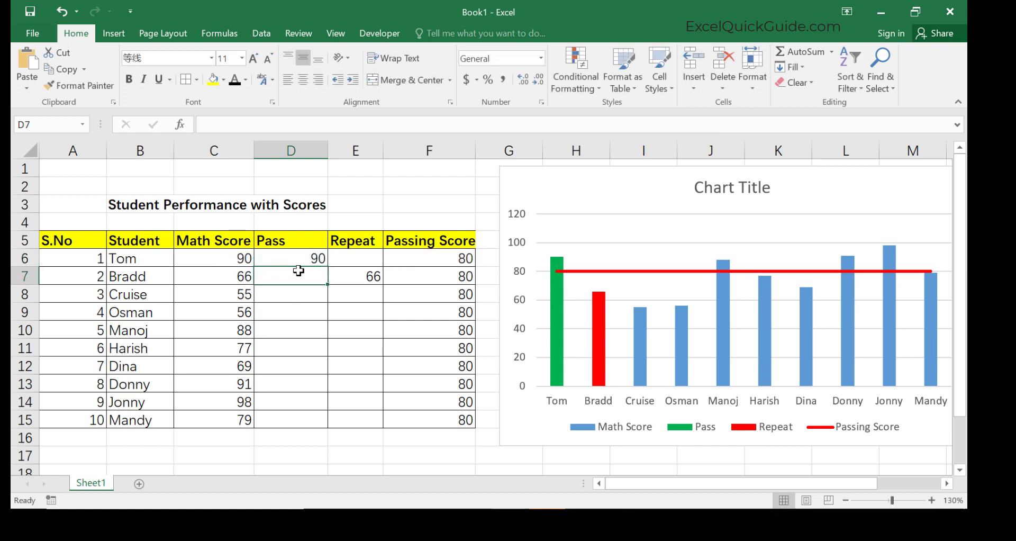
# Enter the formula =IF(C6<F6,C6,"") in the first Repeat cell, E6.
pyautogui.click(358, 261)
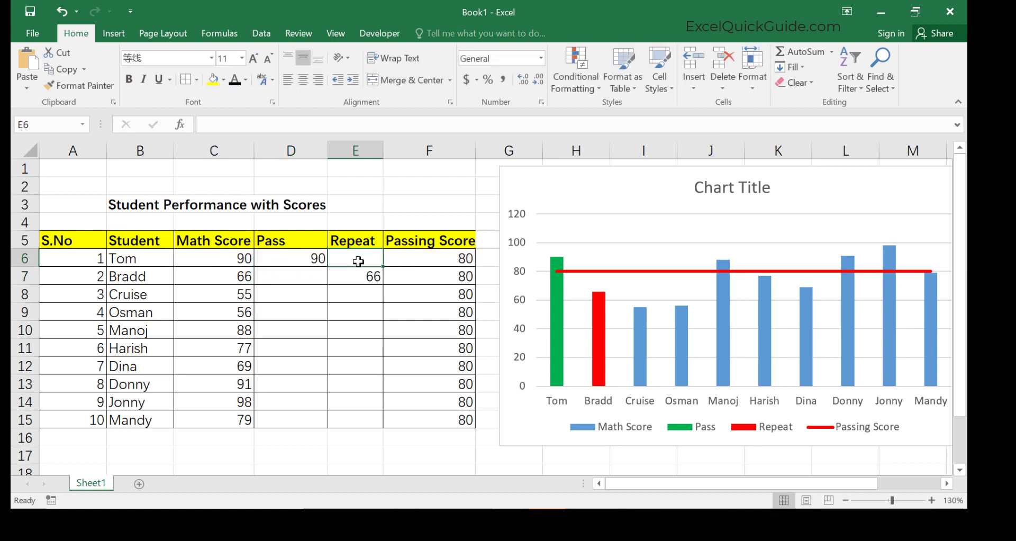
pyautogui.write('=if(')
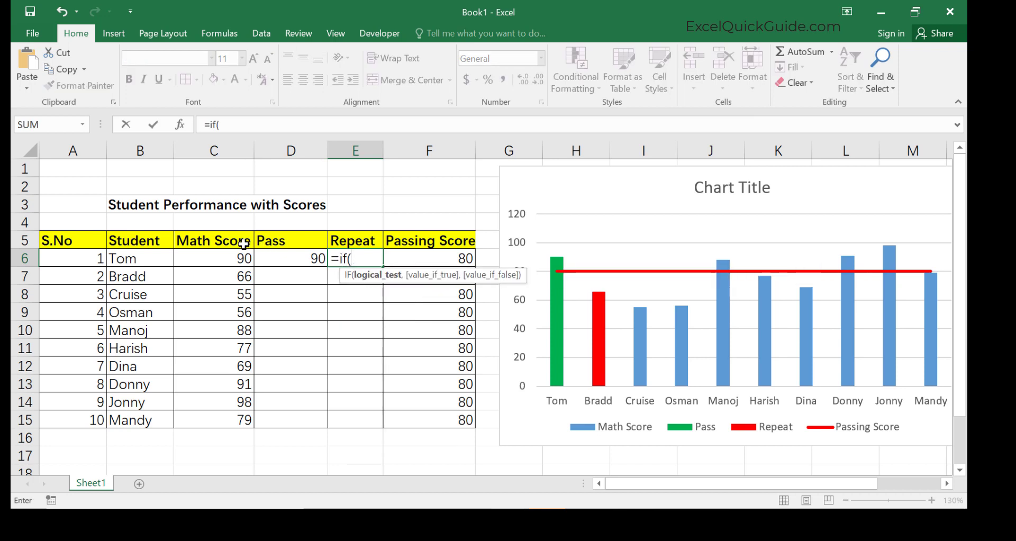
pyautogui.click(238, 253)
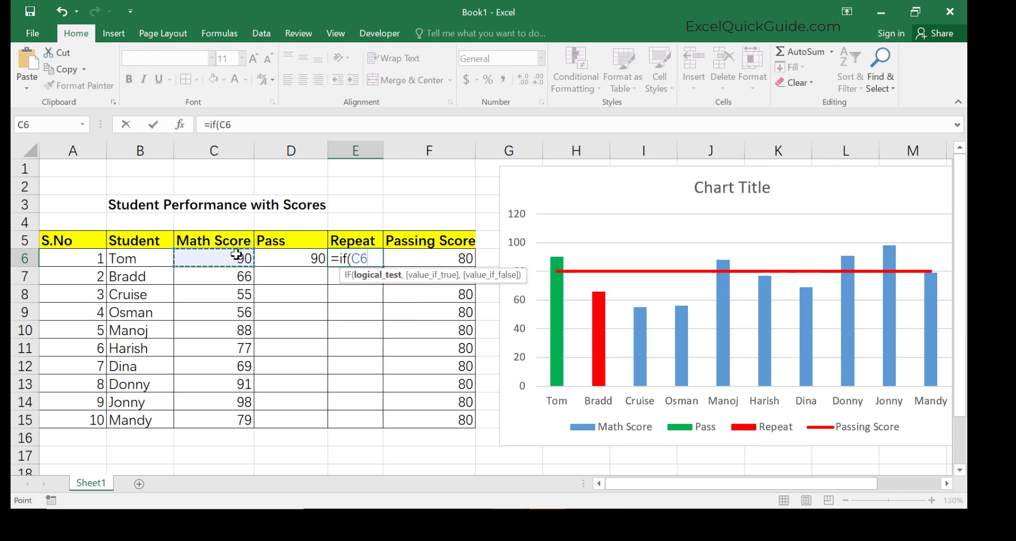
pyautogui.write('<')
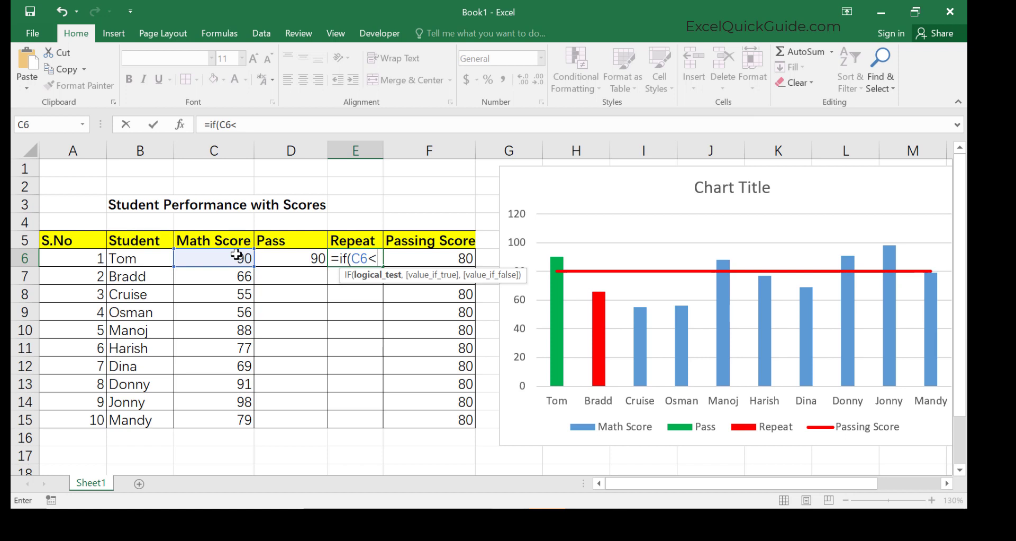
pyautogui.click(457, 260)
pyautogui.write(',')
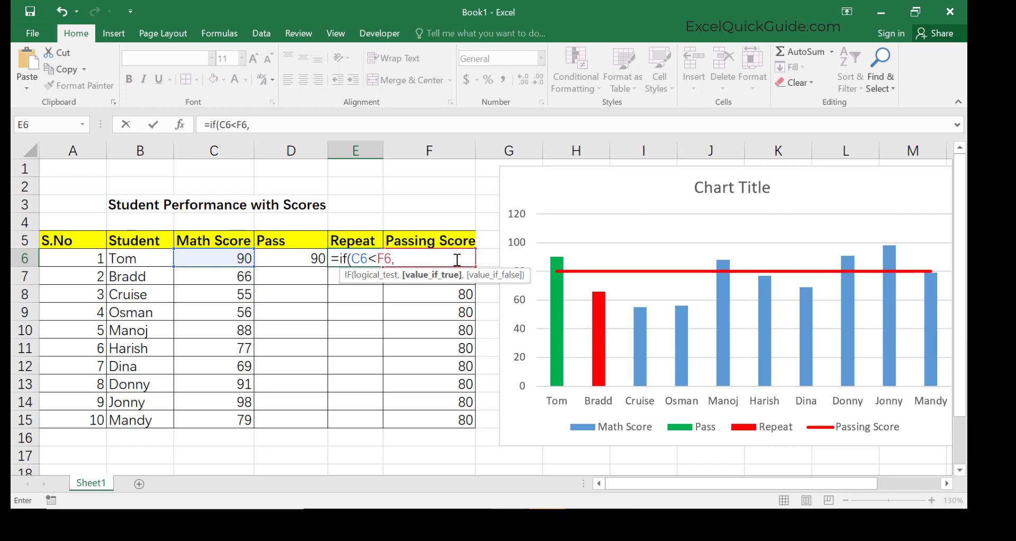
pyautogui.click(227, 258)
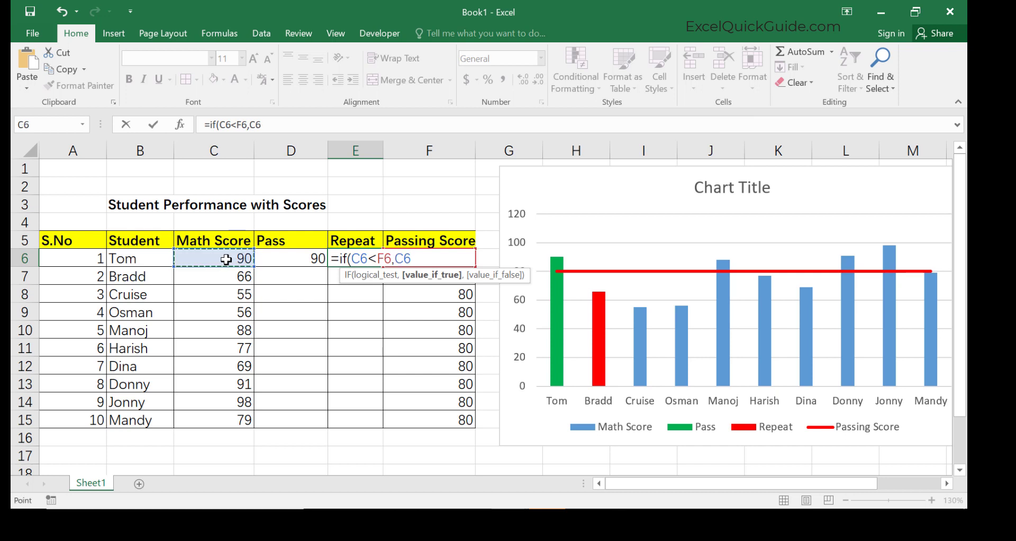
pyautogui.write(',')
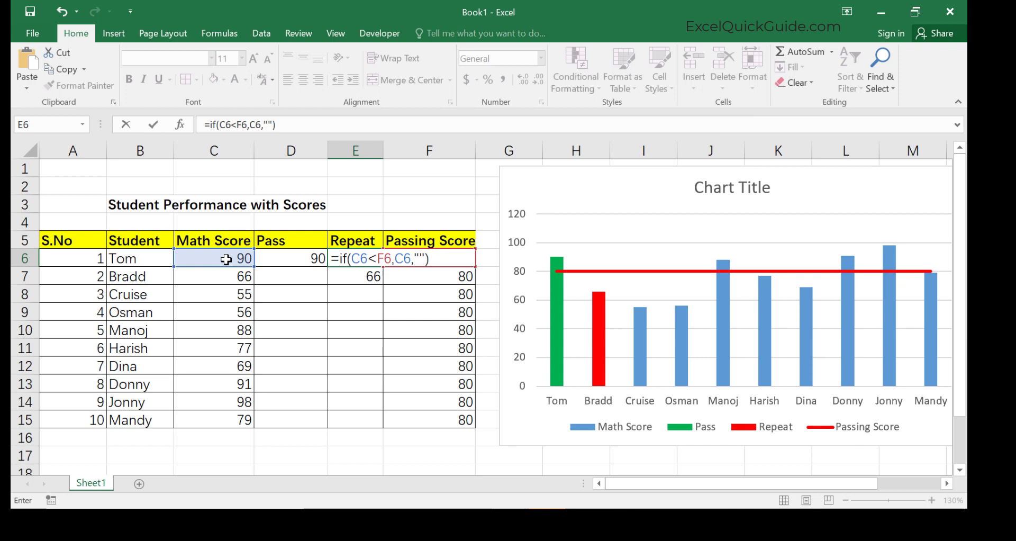
pyautogui.press('Return')
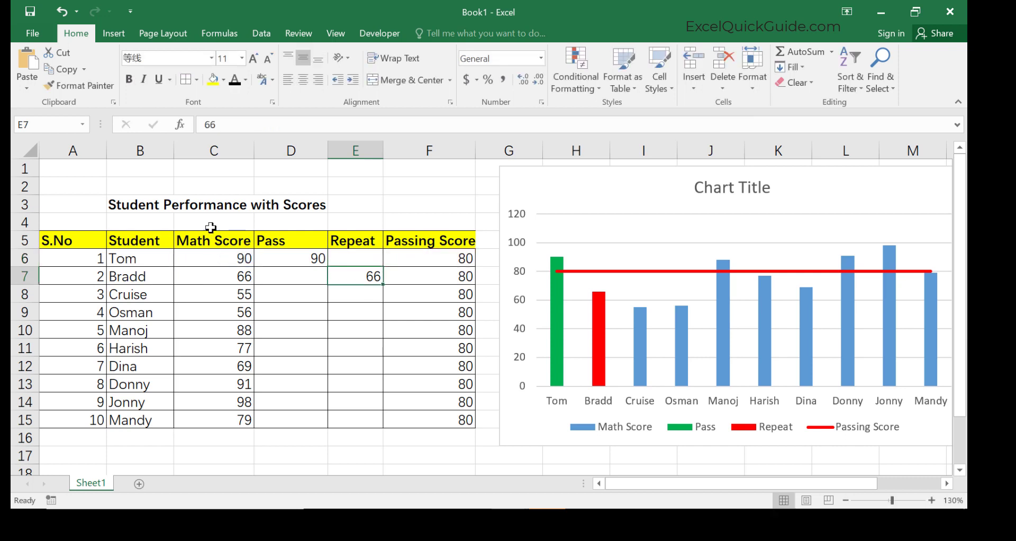
# Fill the Pass and Repeat formulas down through row 15.
pyautogui.click(278, 259)
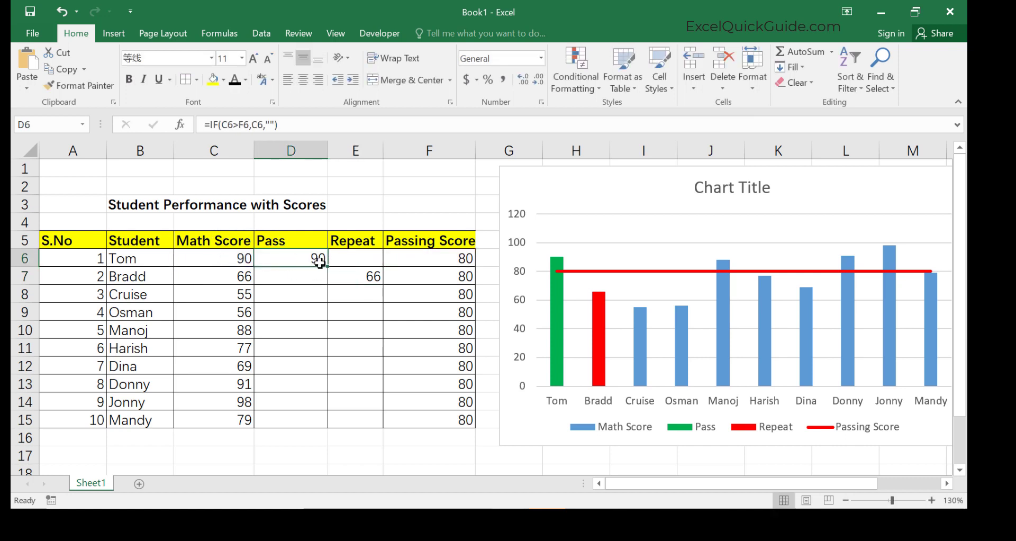
pyautogui.moveTo(325, 266); pyautogui.dragTo(325, 425)
pyautogui.click(361, 260)
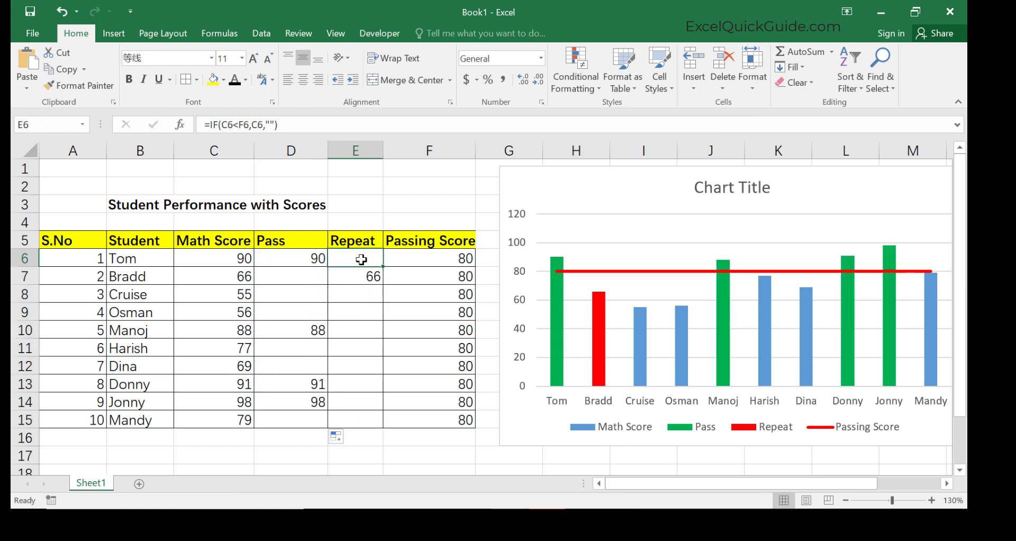
pyautogui.moveTo(383, 266); pyautogui.dragTo(385, 420)
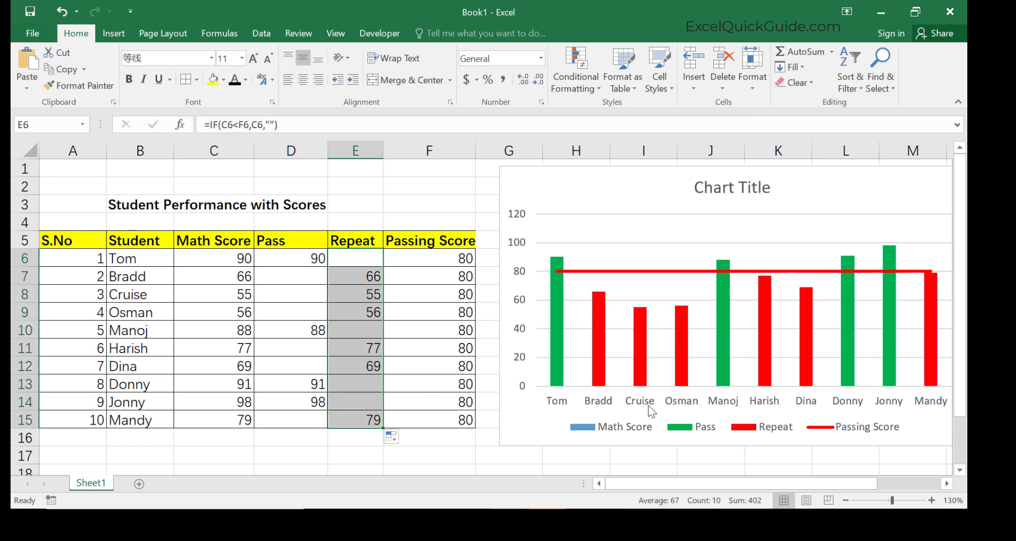
pyautogui.click(438, 190)
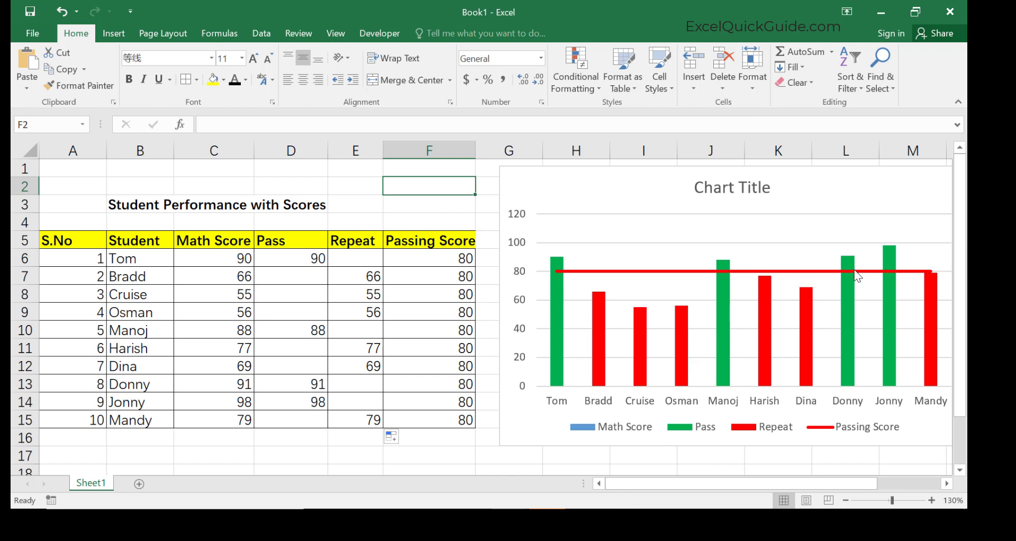
pyautogui.click(947, 483)
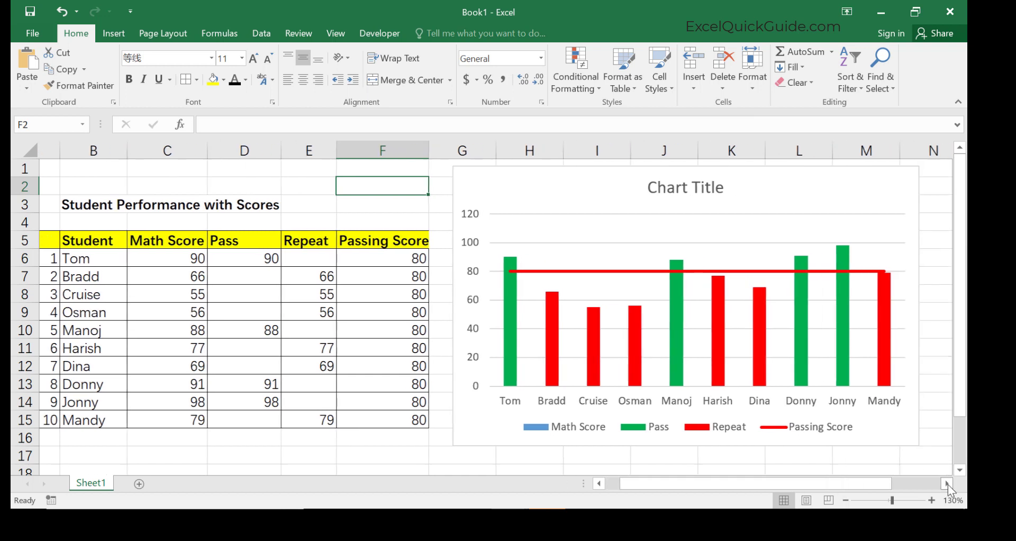
# Retitle the chart as Student Performance.
pyautogui.click(947, 483)
pyautogui.click(801, 202)
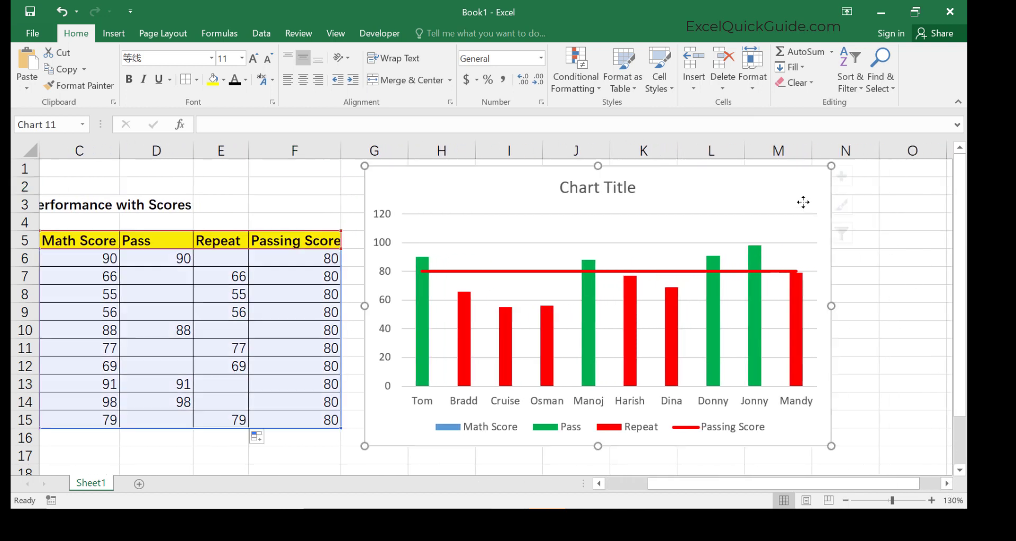
pyautogui.click(855, 181)
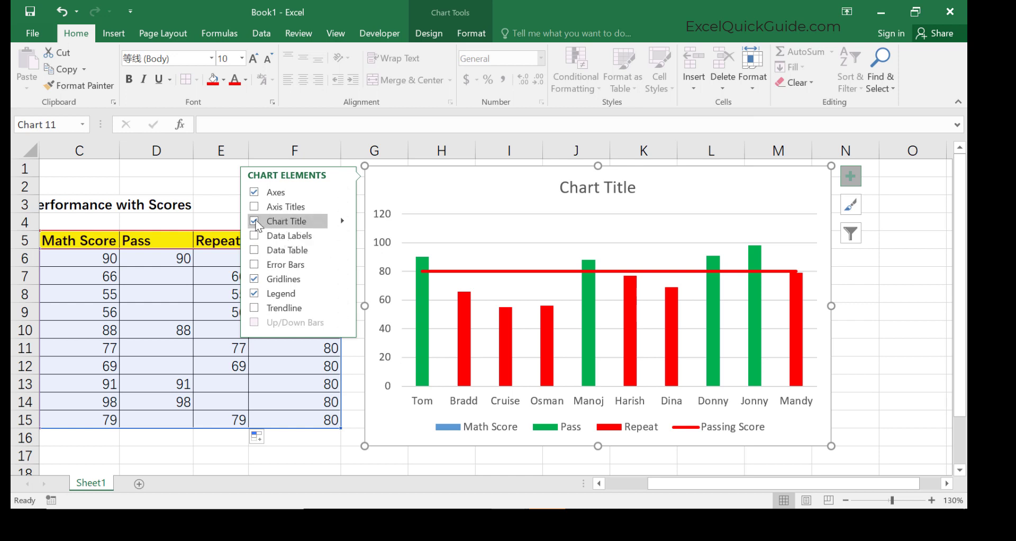
pyautogui.click(596, 189)
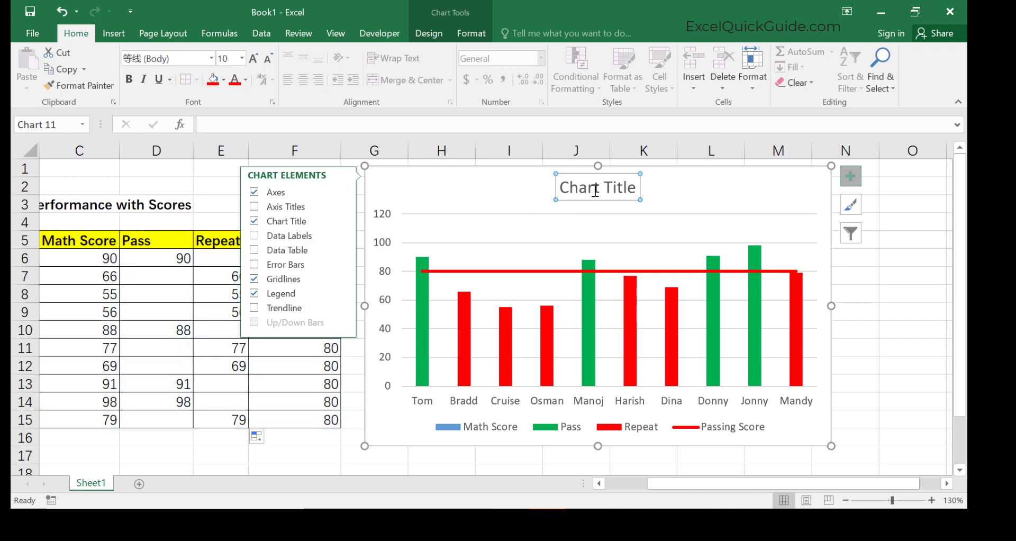
pyautogui.click(632, 191)
pyautogui.hotkey('ctrl', 'a')
pyautogui.write('Student Pe')
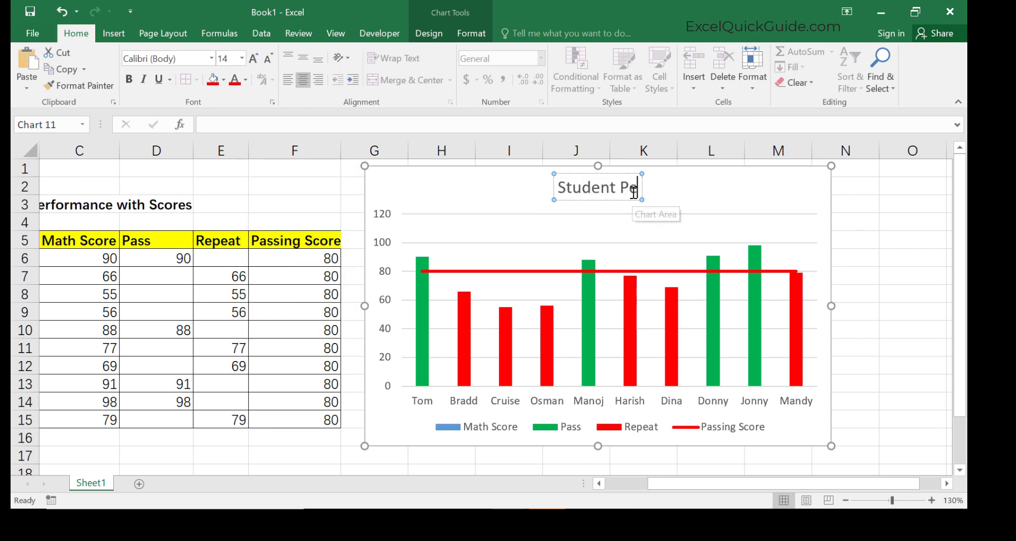
pyautogui.write('rformance')
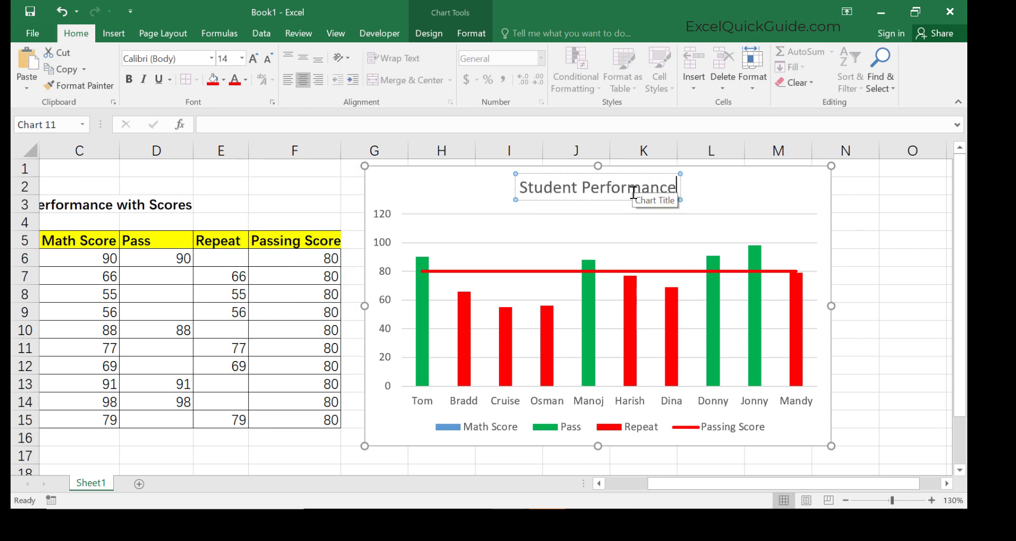
pyautogui.click(721, 195)
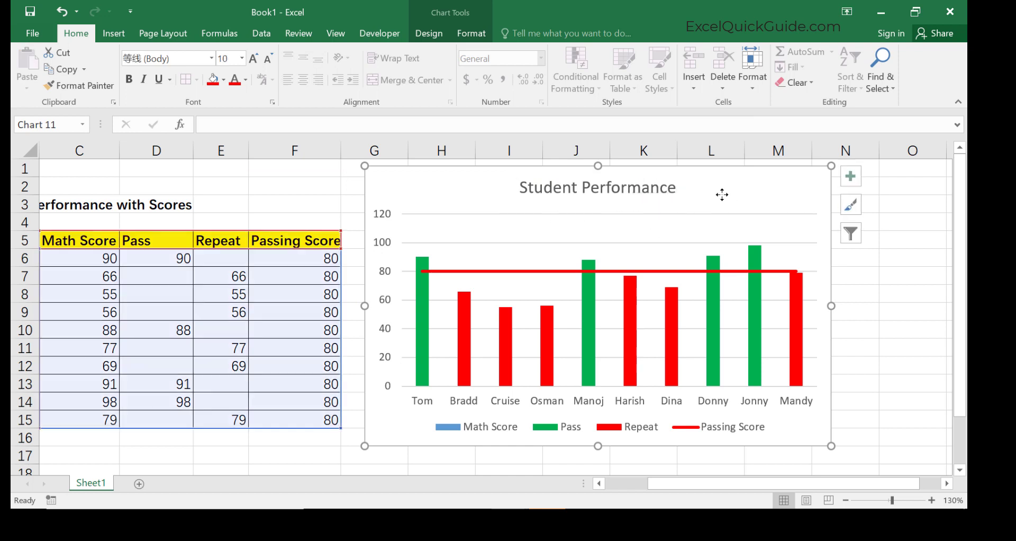
# Widen the chart by stretching its corner to the right.
pyautogui.click(744, 432)
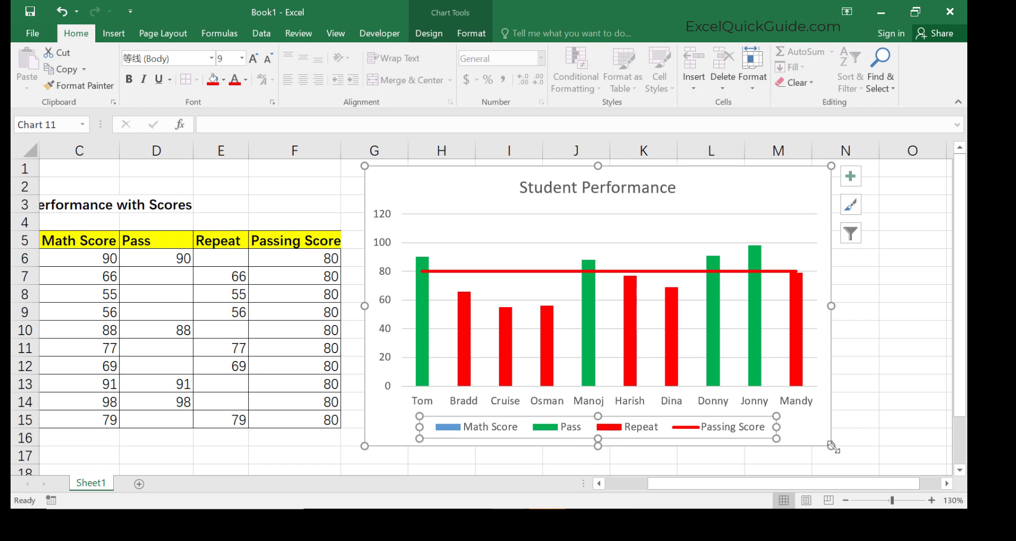
pyautogui.moveTo(833, 447); pyautogui.dragTo(894, 451)
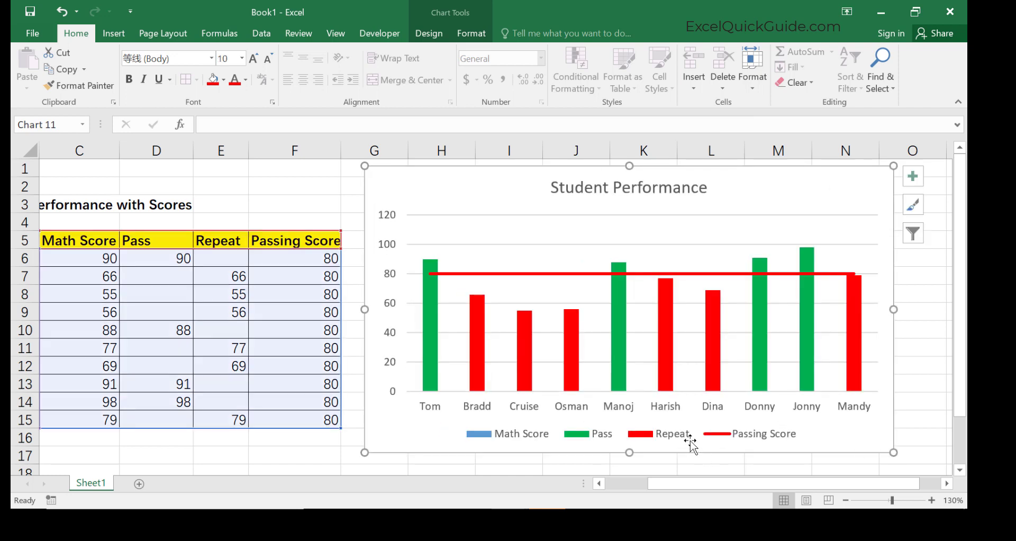
pyautogui.click(690, 442)
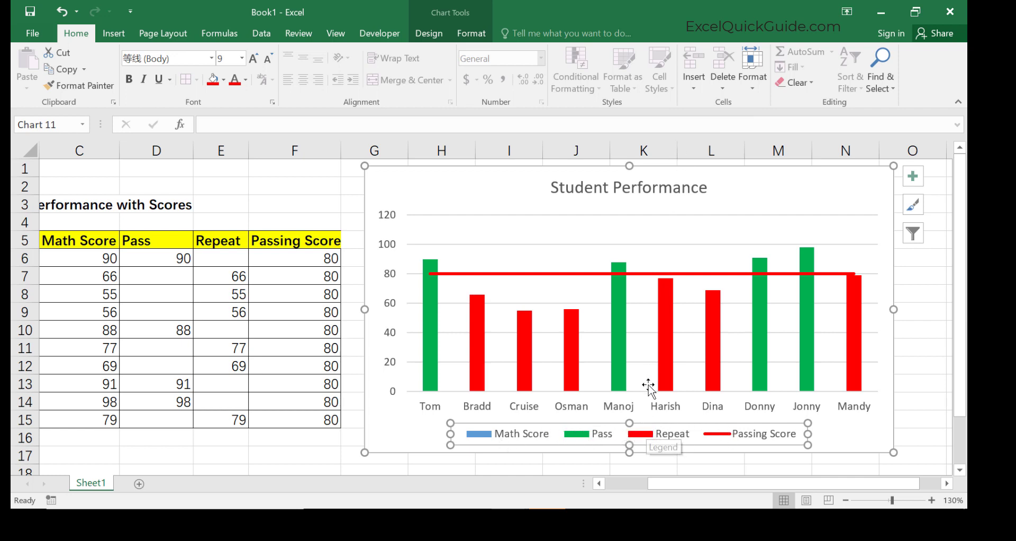
pyautogui.click(643, 191)
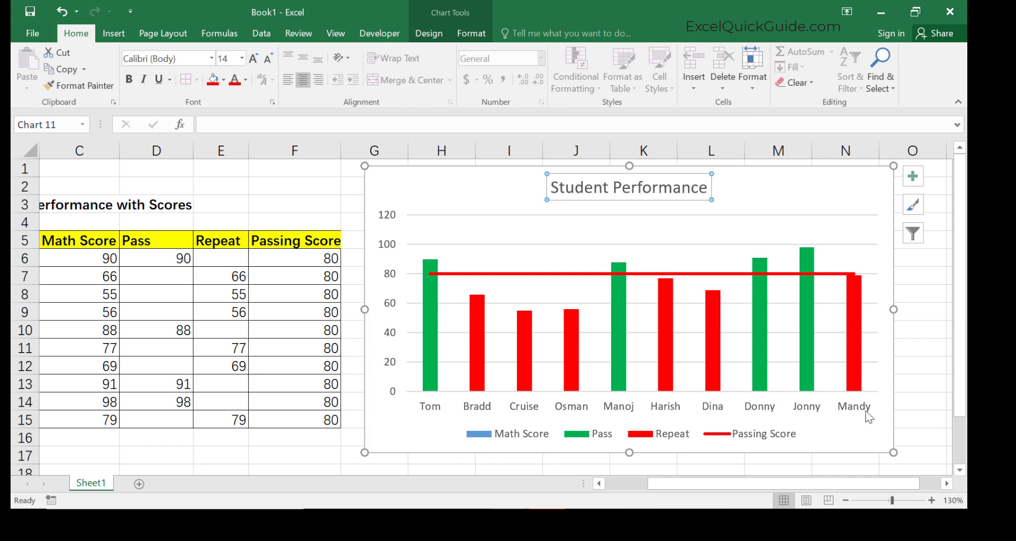
pyautogui.click(850, 439)
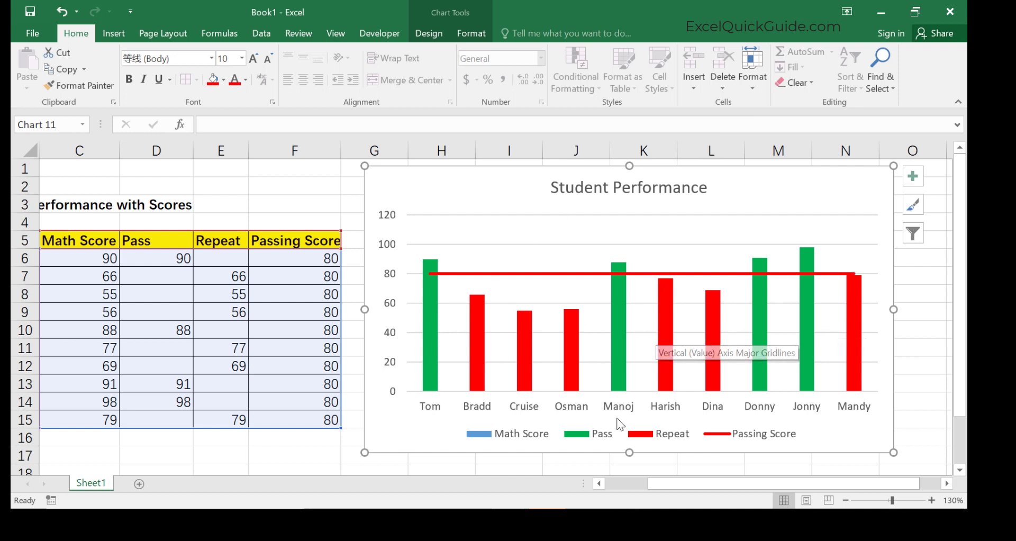
# Change Mandy's math score in C15 to 82.
pyautogui.click(601, 486)
pyautogui.click(601, 487)
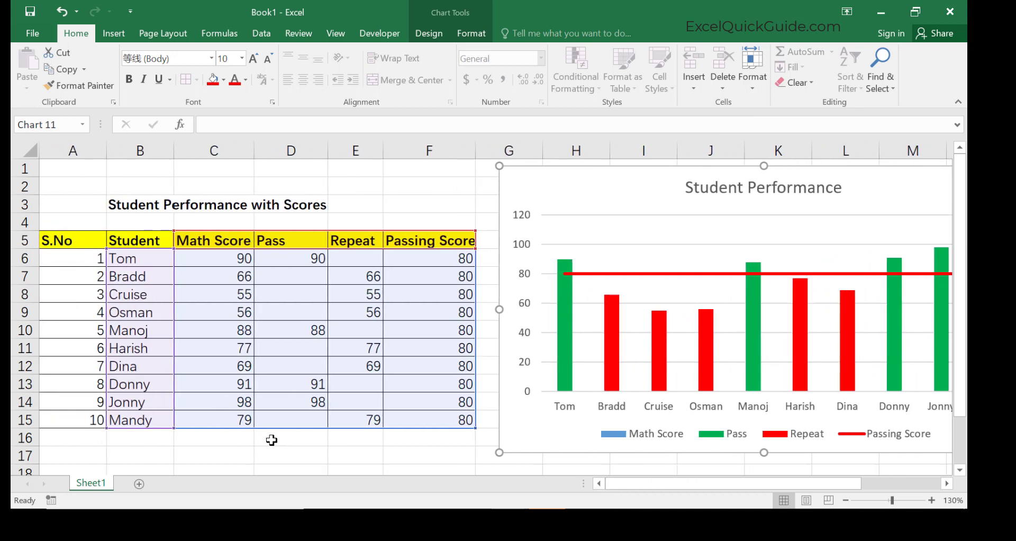
pyautogui.click(247, 421)
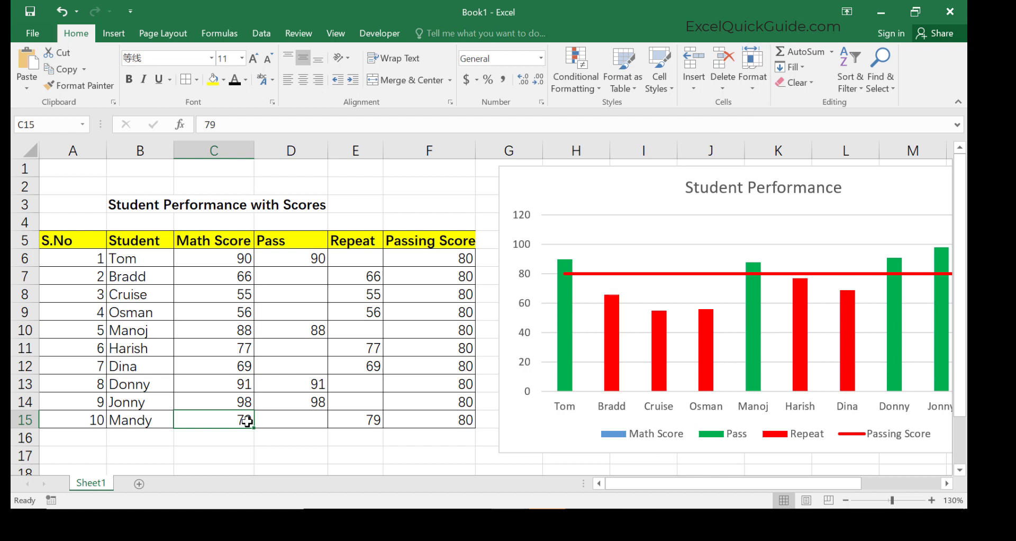
pyautogui.write('82')
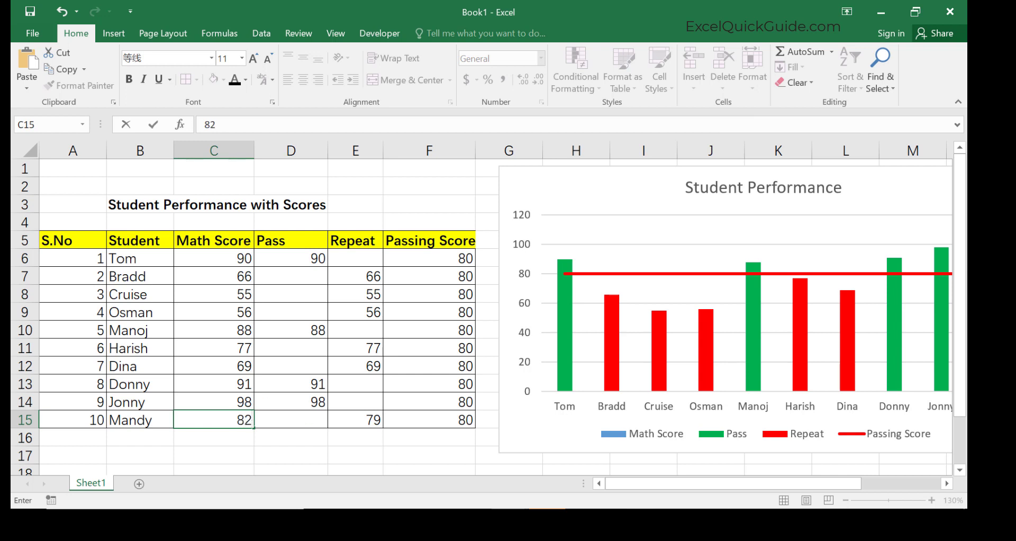
pyautogui.click(947, 483)
pyautogui.click(947, 486)
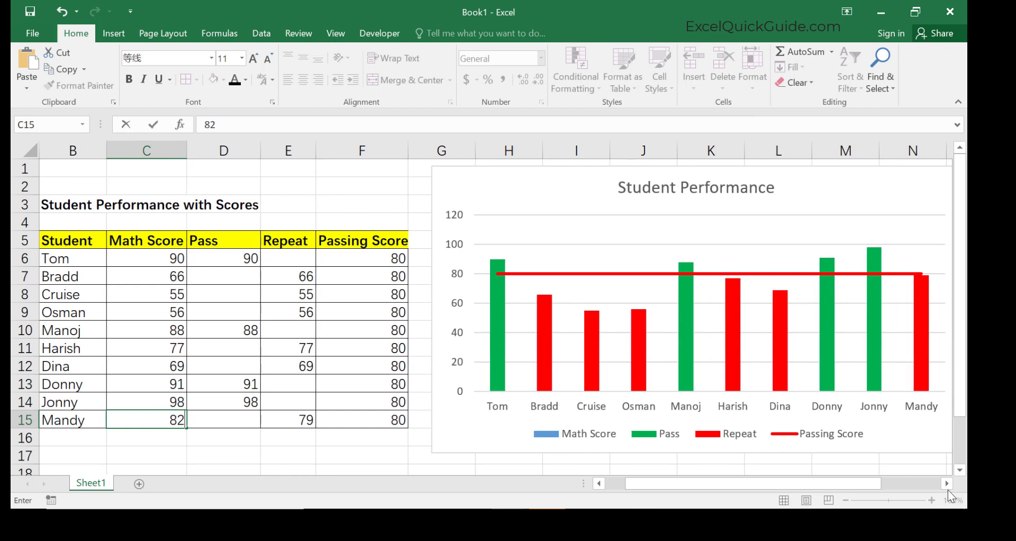
pyautogui.moveTo(917, 343)
pyautogui.press('Return')
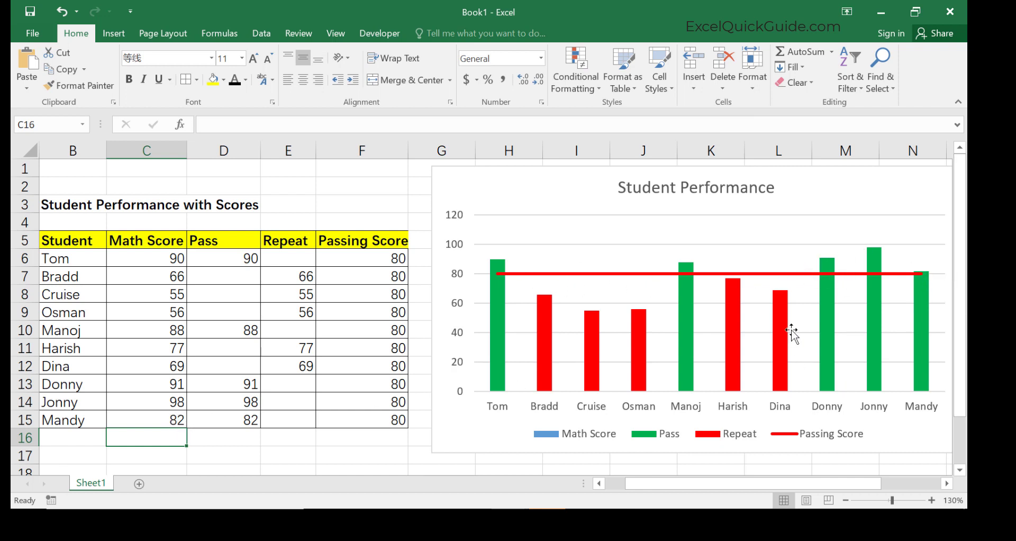
# Enter the formula =NOW() in F3 and widen column F to fit it.
pyautogui.click(364, 188)
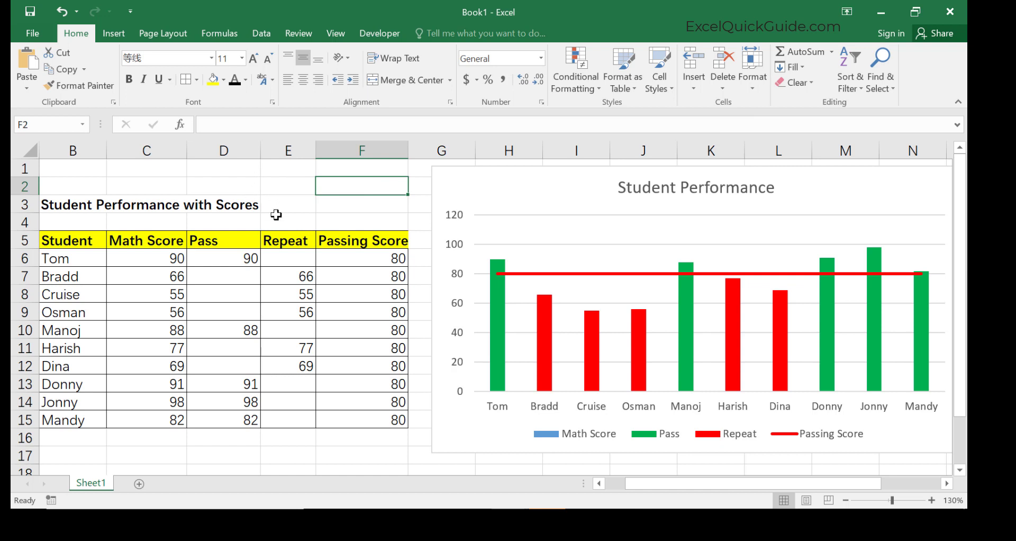
pyautogui.click(232, 186)
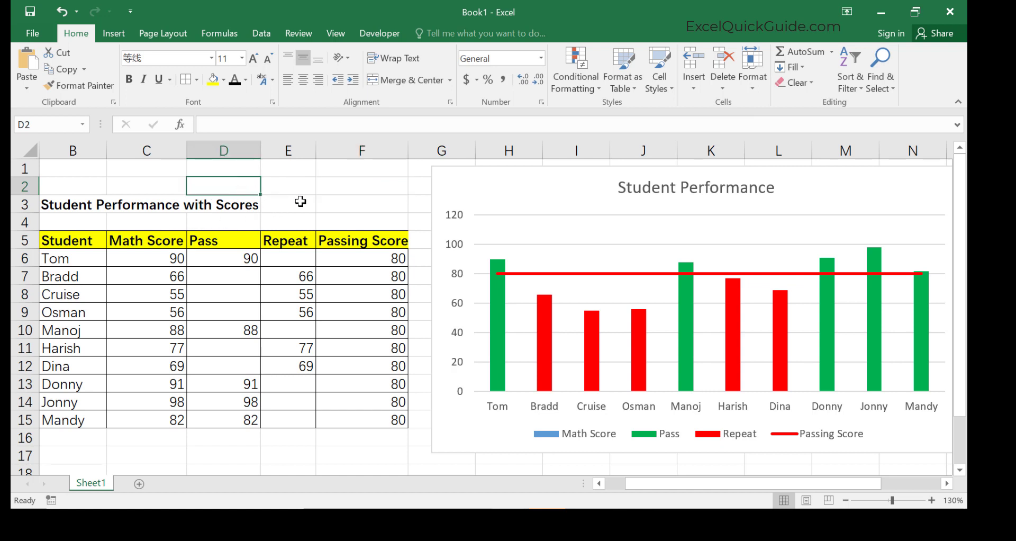
pyautogui.click(349, 201)
pyautogui.write('=')
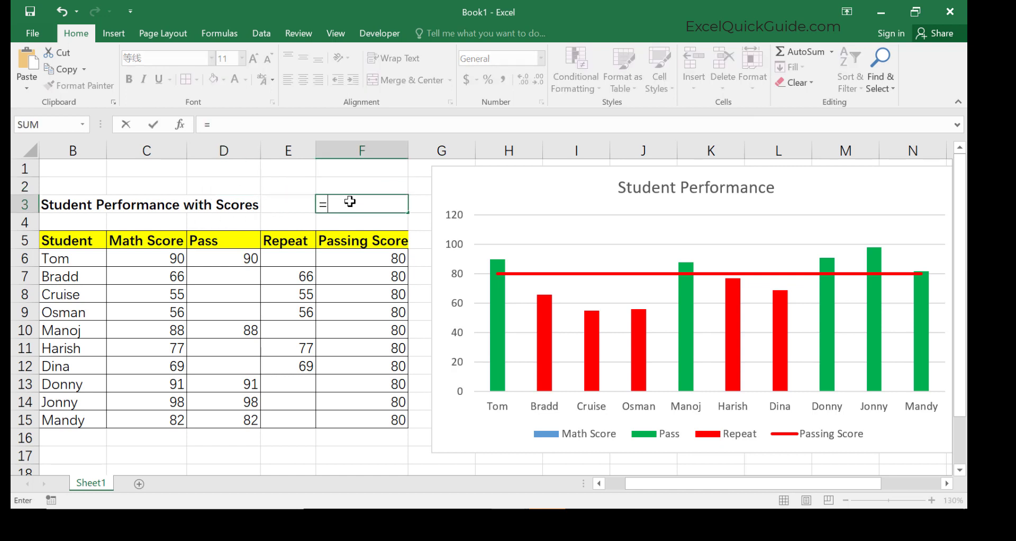
pyautogui.write('now()')
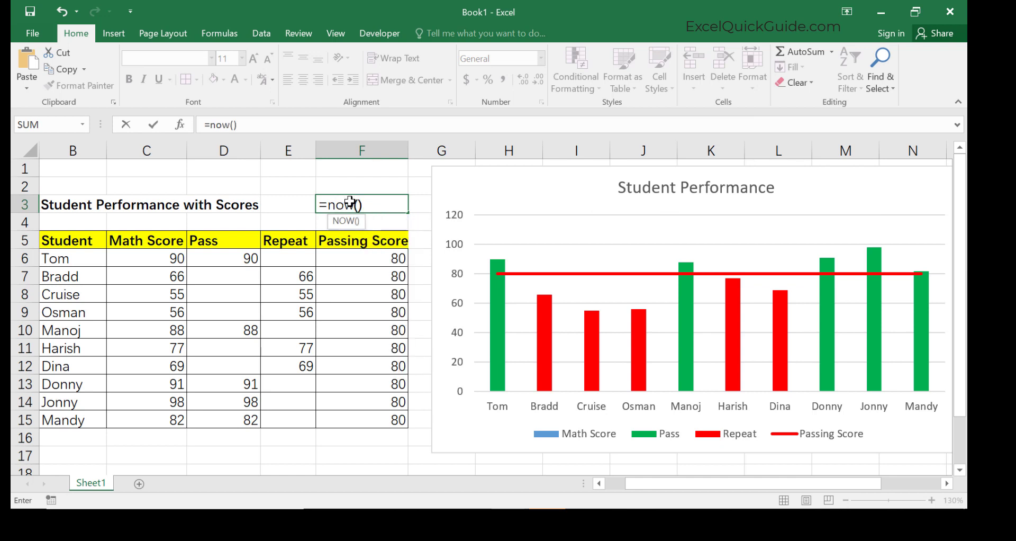
pyautogui.press('Return')
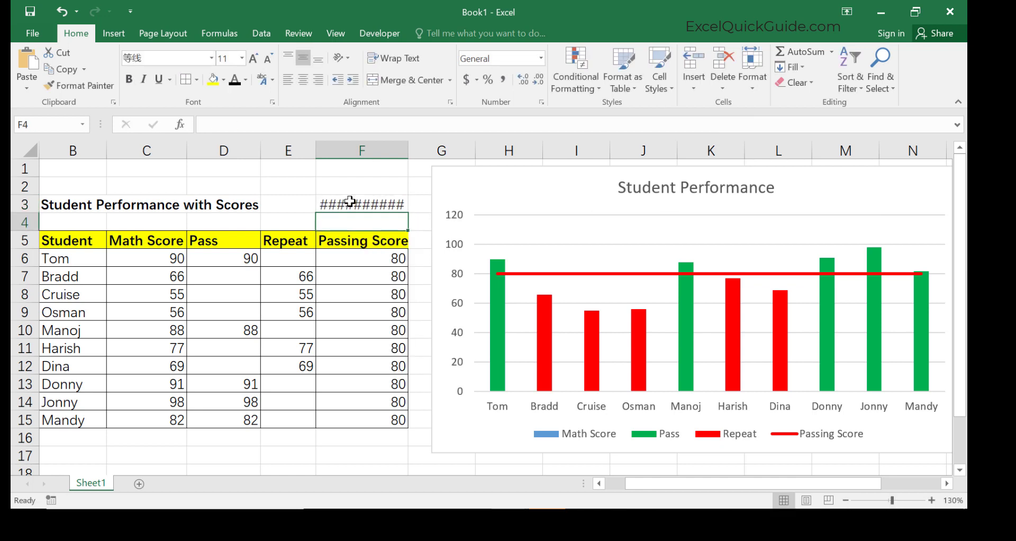
pyautogui.moveTo(410, 149); pyautogui.dragTo(428, 150)
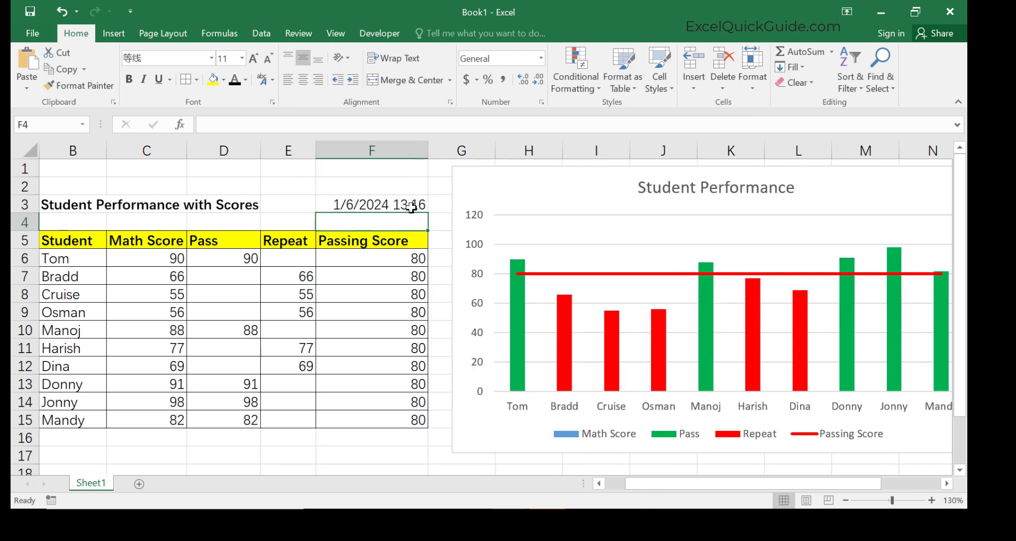
# Replace F3's formula with today's date entered as a static value.
pyautogui.click(375, 207)
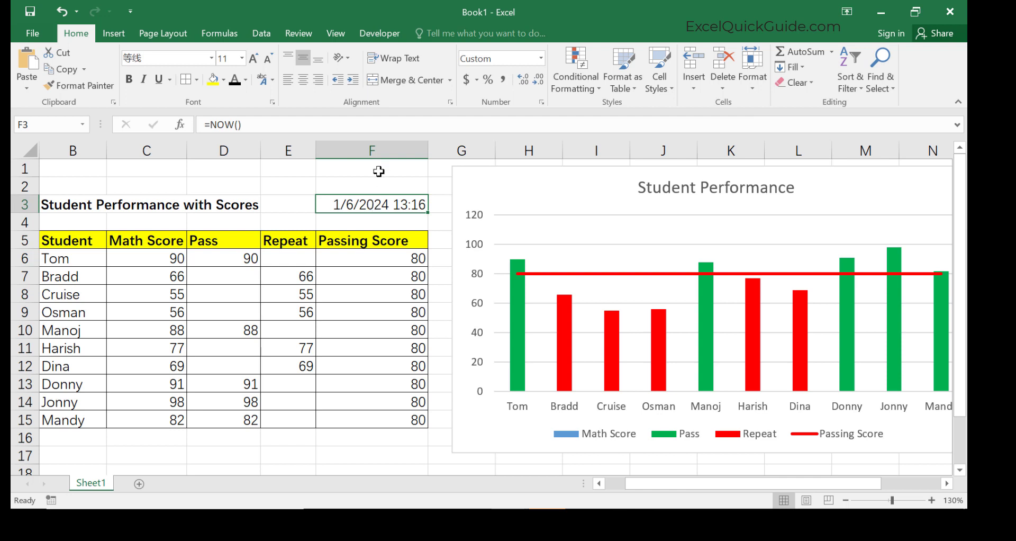
pyautogui.press('BackSpace')
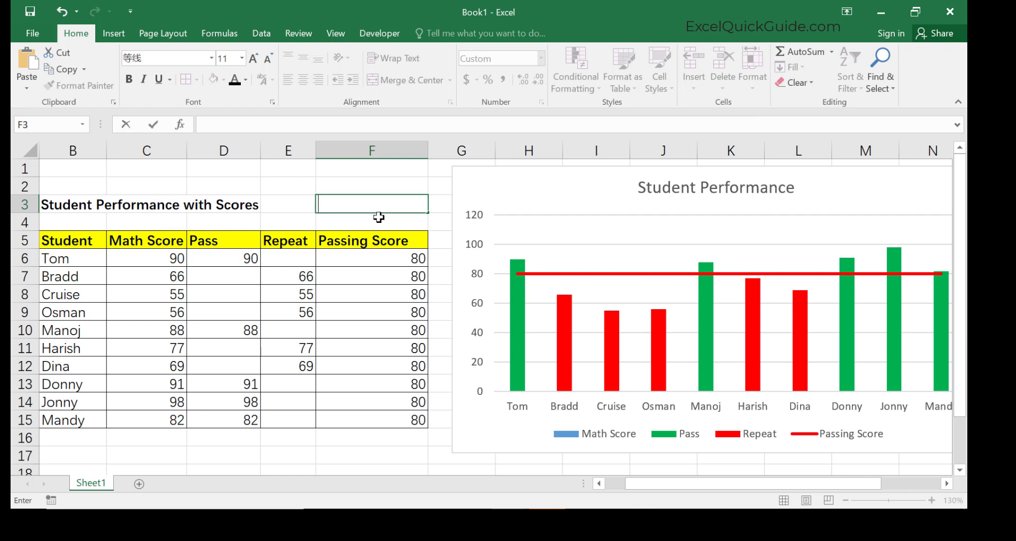
pyautogui.click(396, 183)
pyautogui.click(390, 202)
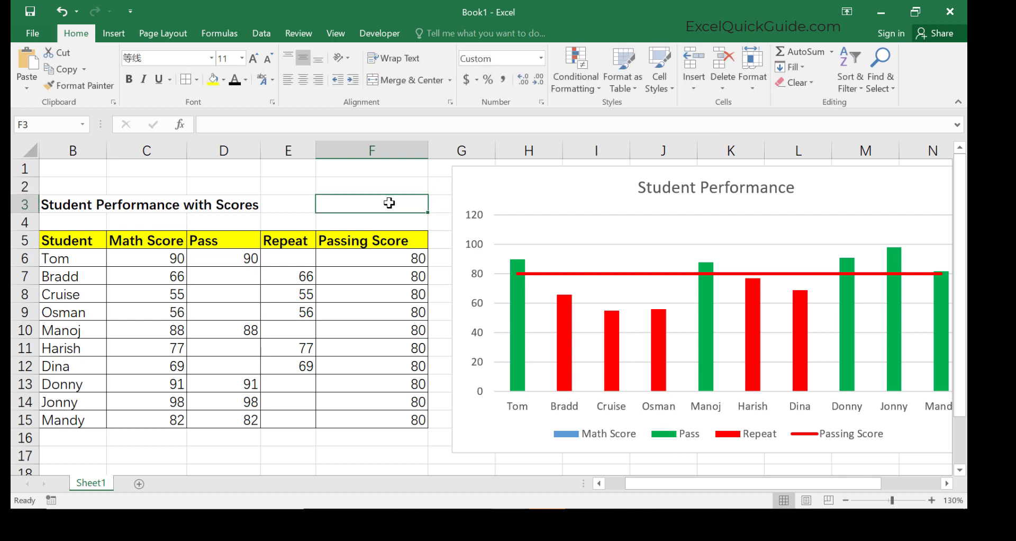
pyautogui.hotkey('ctrl', ';')
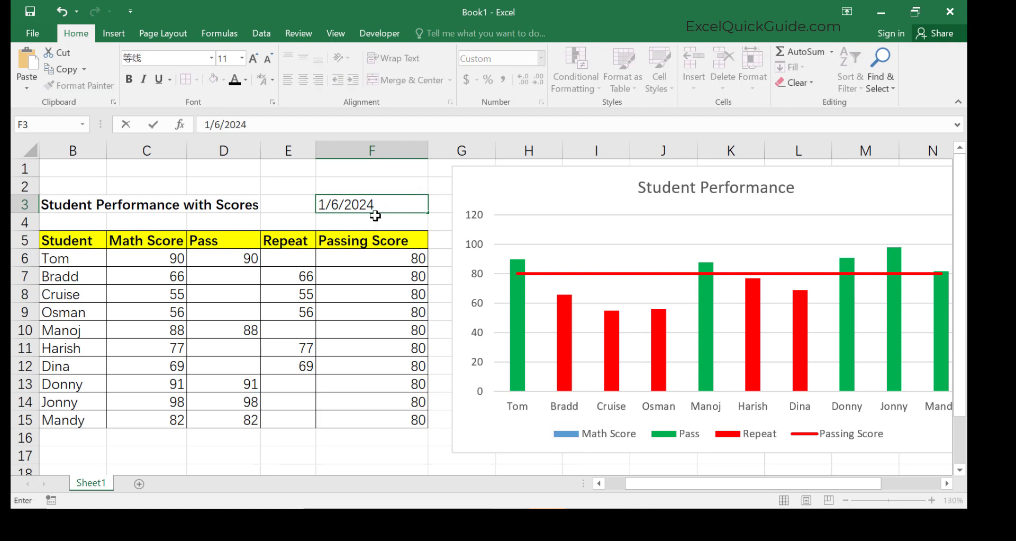
pyautogui.click(372, 218)
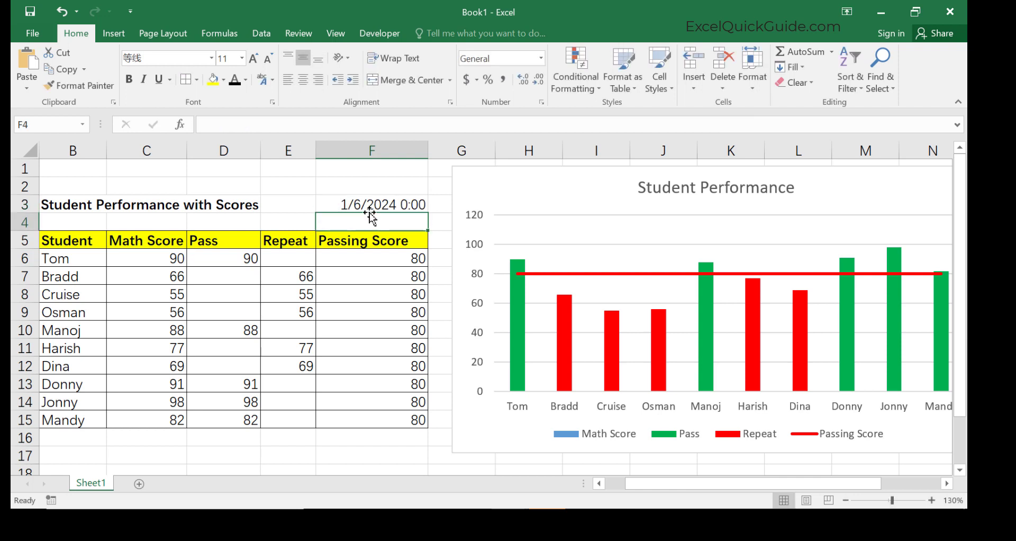
# Apply the General number format to the date in F3.
pyautogui.click(414, 204)
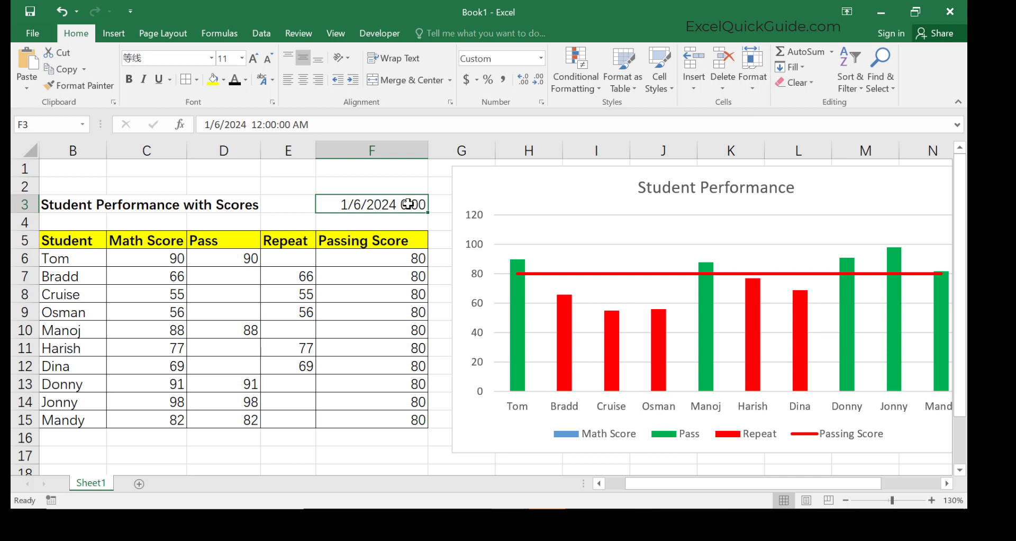
pyautogui.doubleClick(410, 205)
pyautogui.click(395, 188)
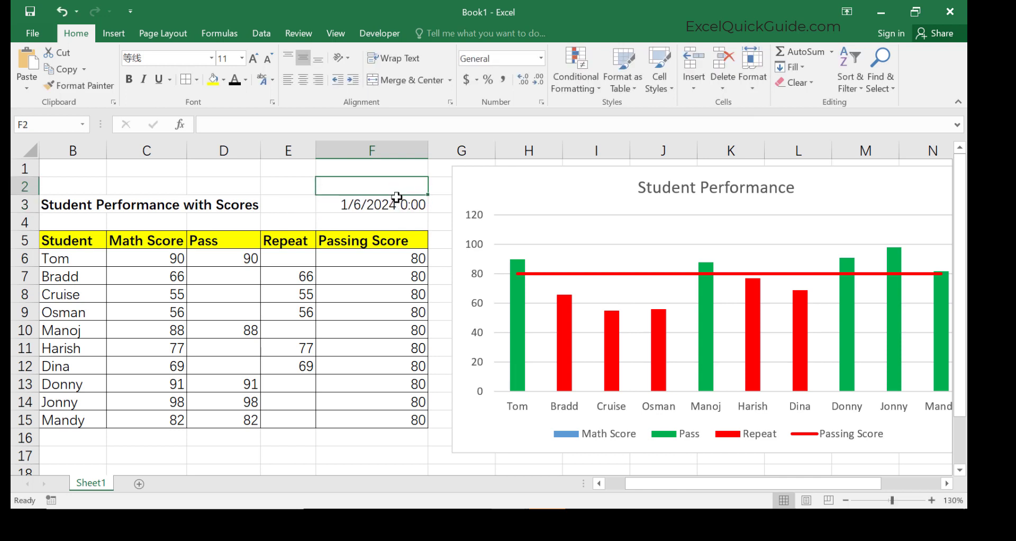
pyautogui.click(395, 204)
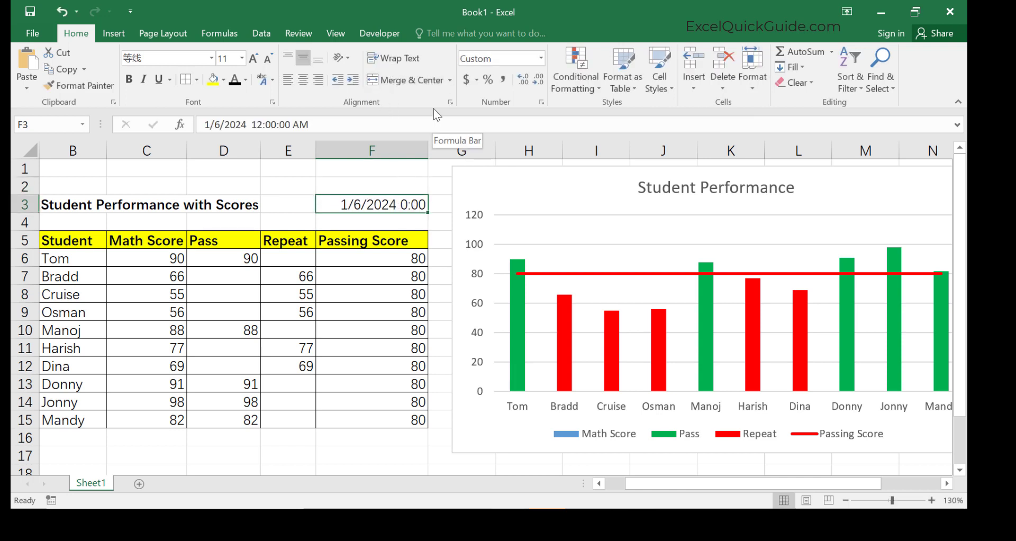
pyautogui.hotkey('ctrl', '1')
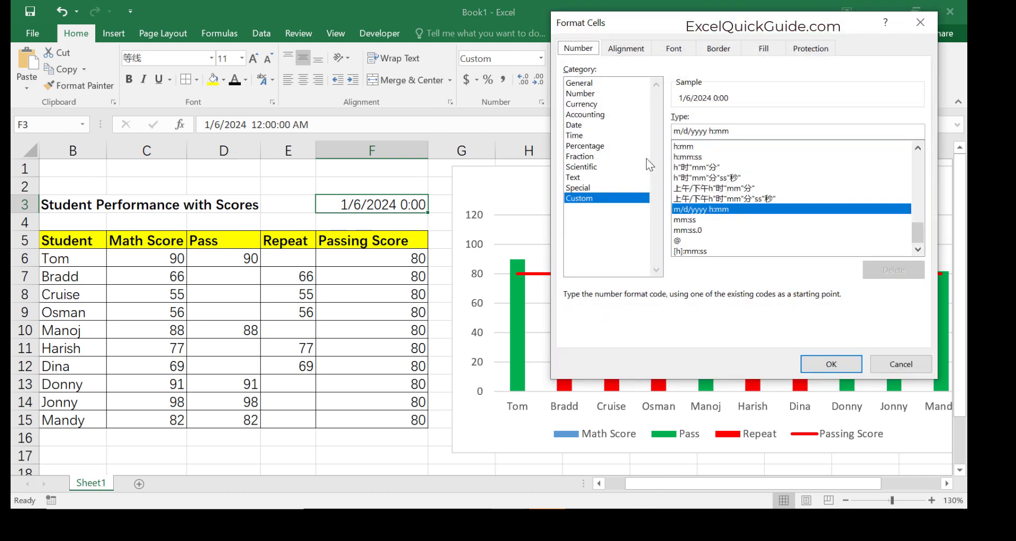
pyautogui.click(592, 83)
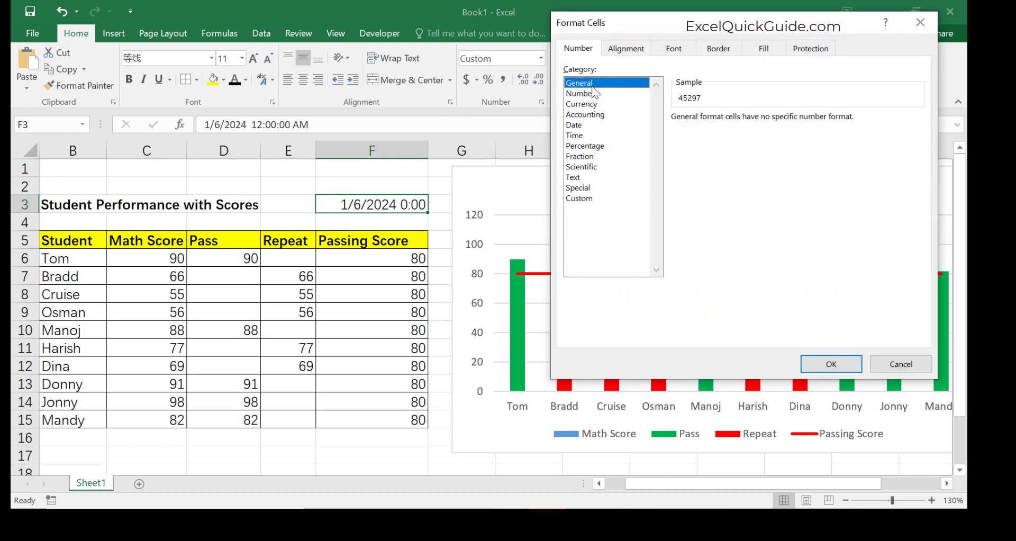
pyautogui.click(825, 364)
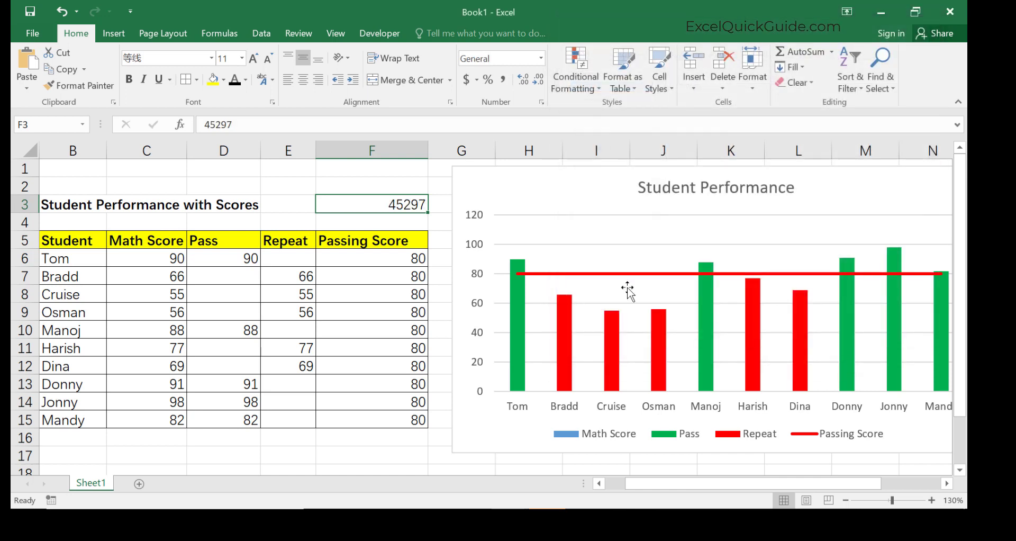
pyautogui.rightClick(403, 205)
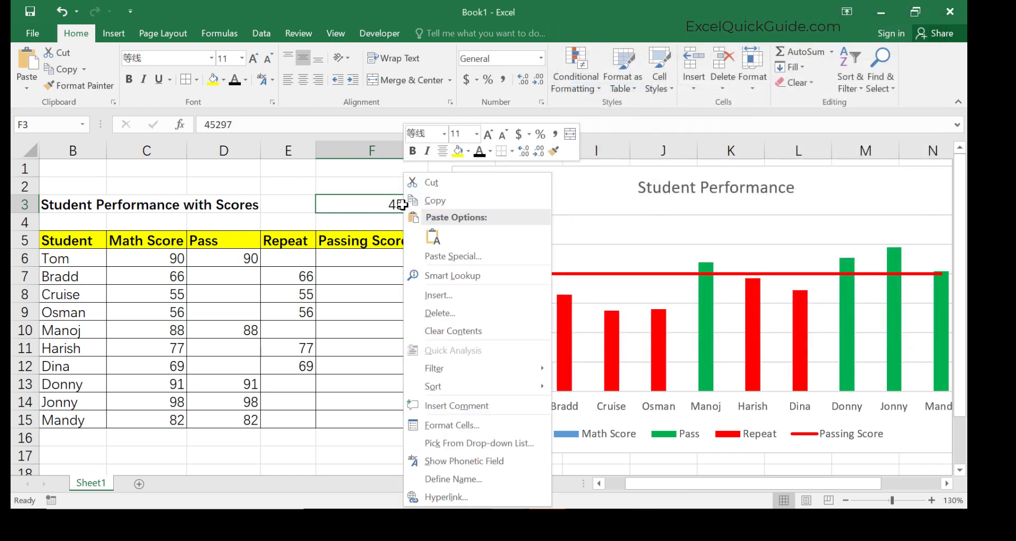
pyautogui.click(392, 206)
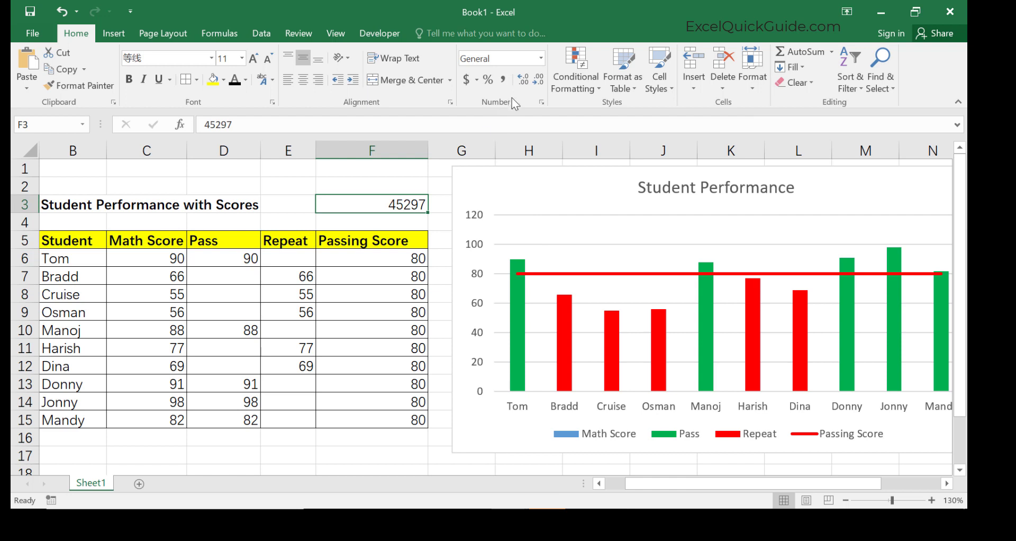
# Apply the Short Date number format to the date value in F3.
pyautogui.click(540, 57)
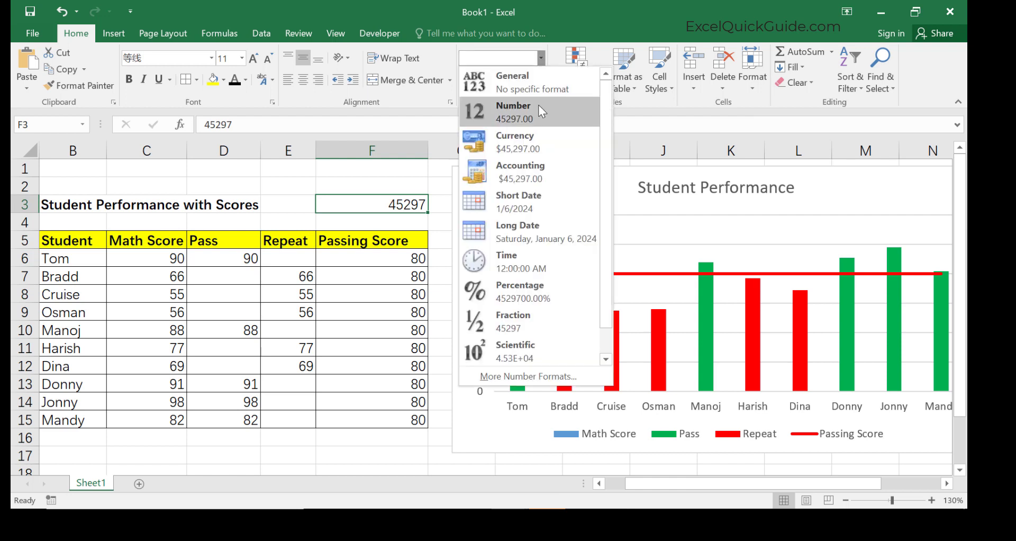
pyautogui.click(521, 201)
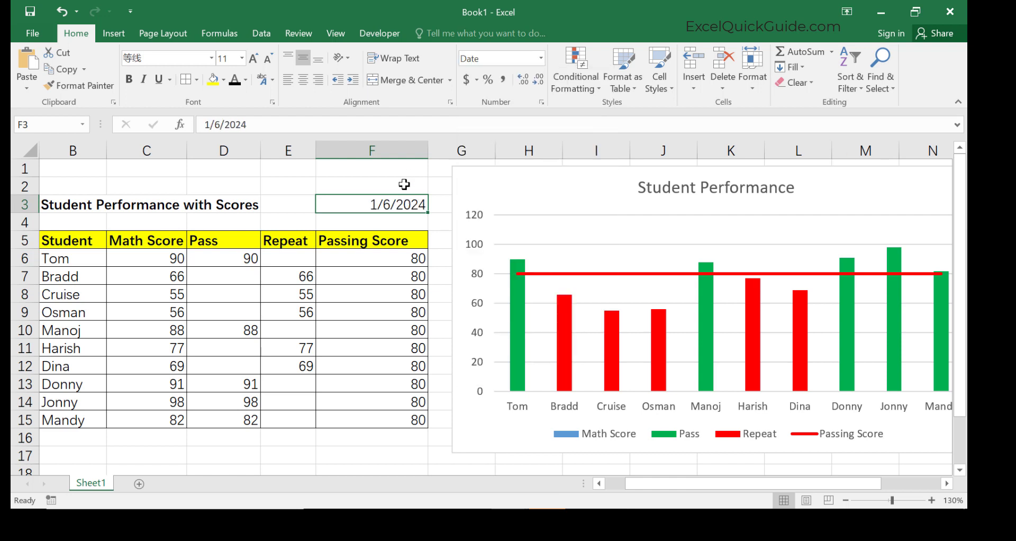
# Insert the current time as a static value in cell F2.
pyautogui.click(409, 182)
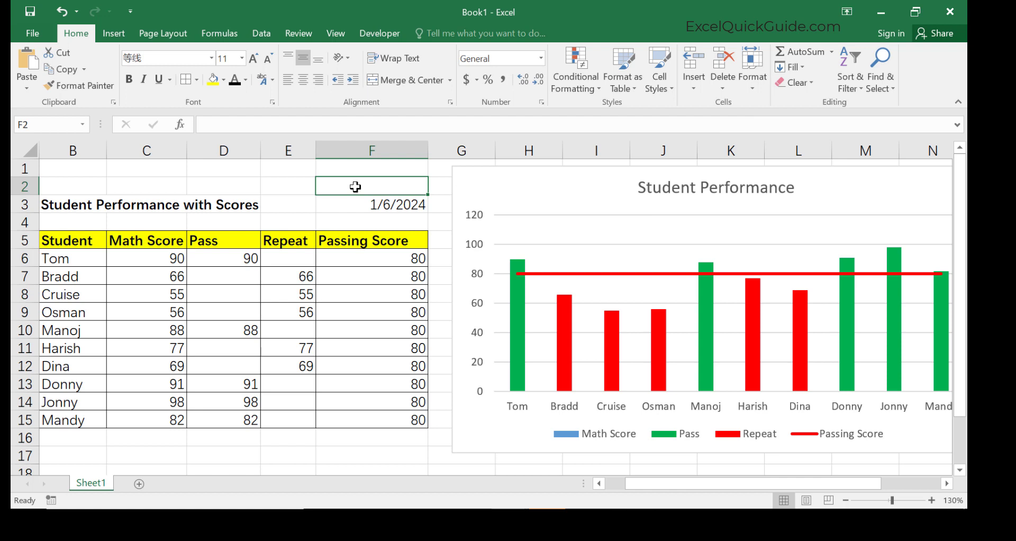
pyautogui.hotkey('ctrl', 'shift', ';')
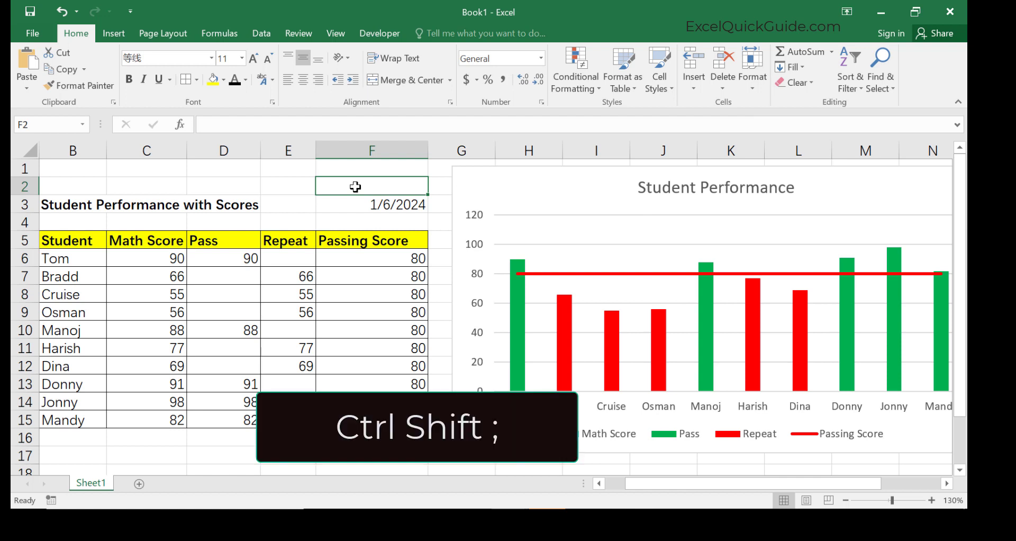
pyautogui.hotkey('ctrl', 'shift', ';')
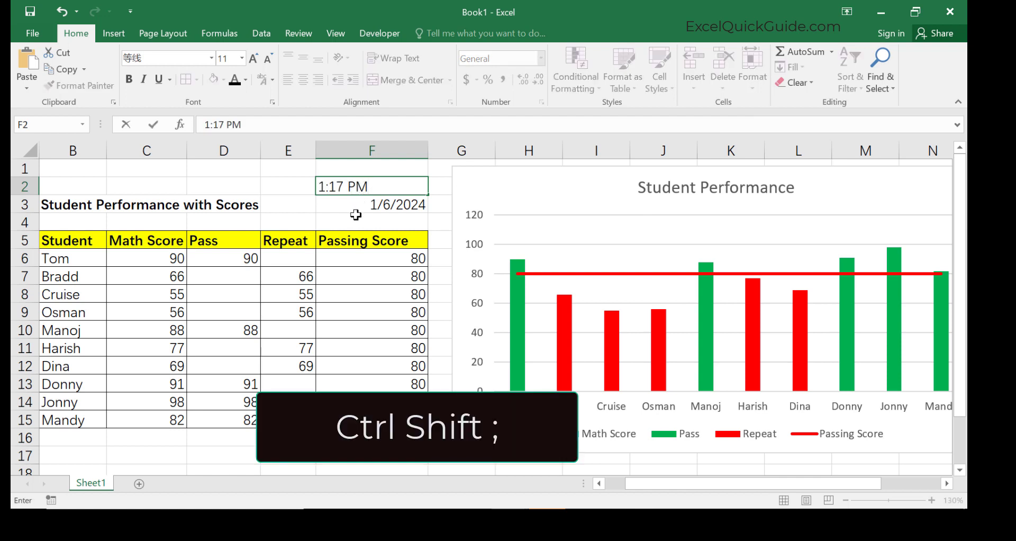
pyautogui.press('Return')
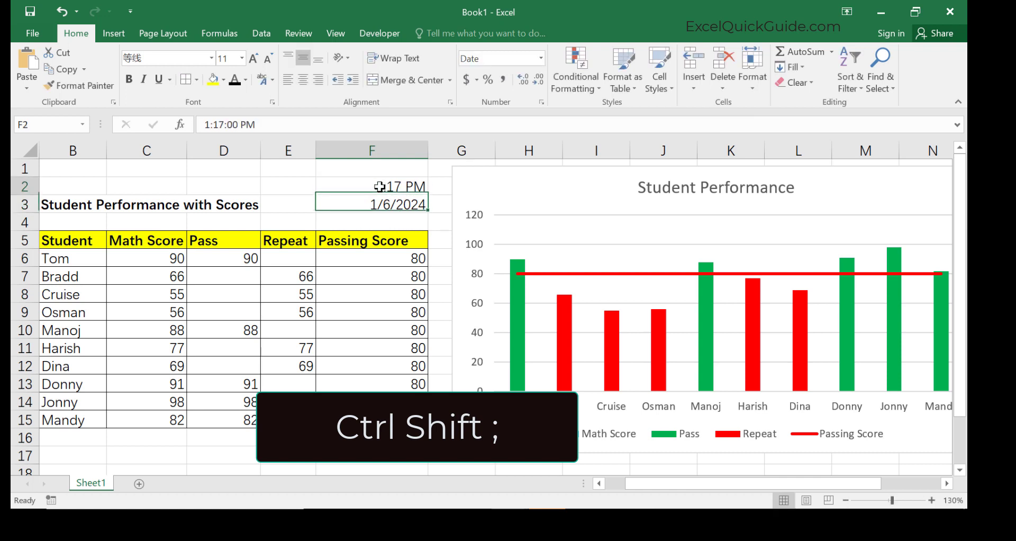